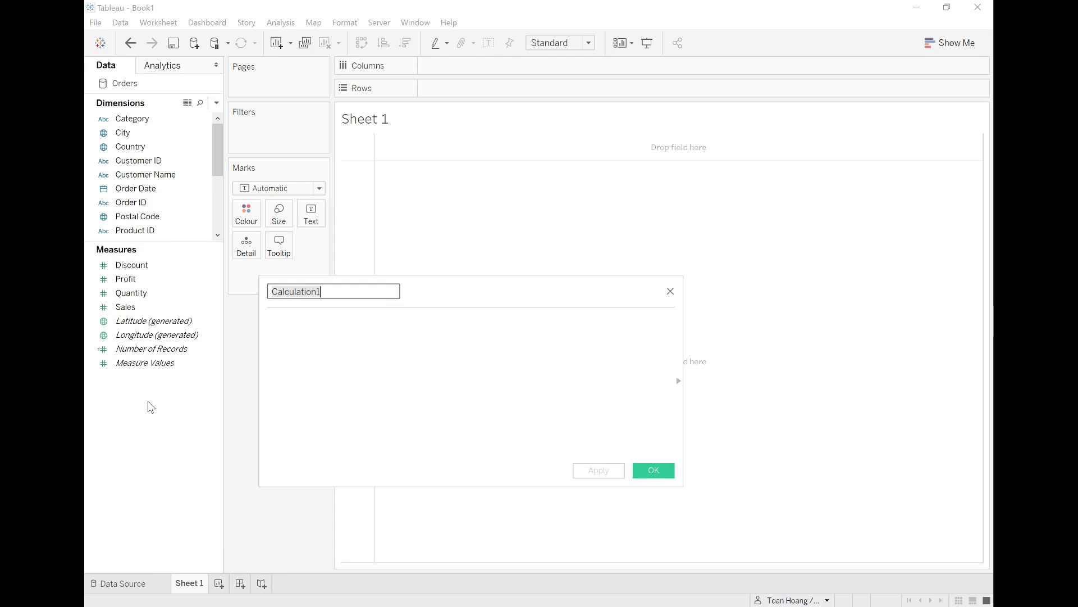
# Name the new calculated field Customer Count, define it as COUNTD([Customer ID]) and save it.
pyautogui.write('Customer Count')
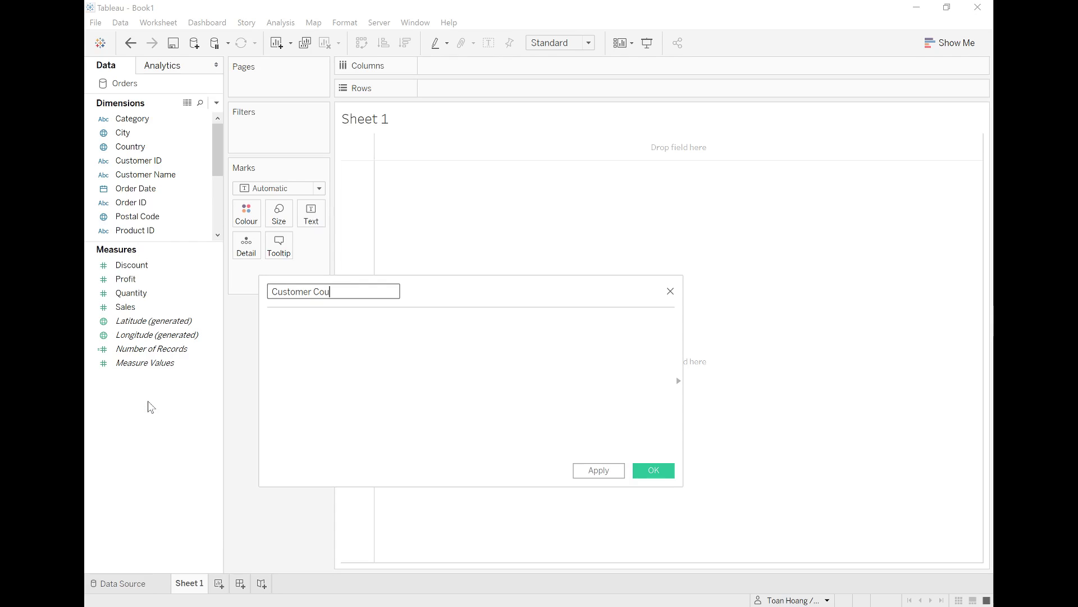
pyautogui.press('Tab')
pyautogui.write('COUNT')
pyautogui.press('Down')
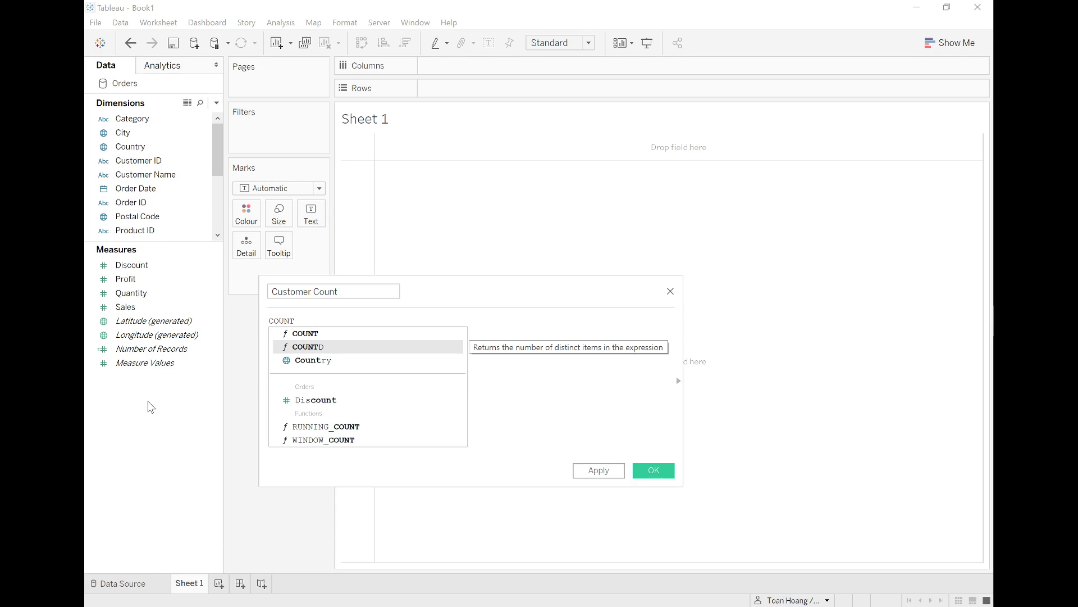
pyautogui.press('Return')
pyautogui.write('cust')
pyautogui.press('Return')
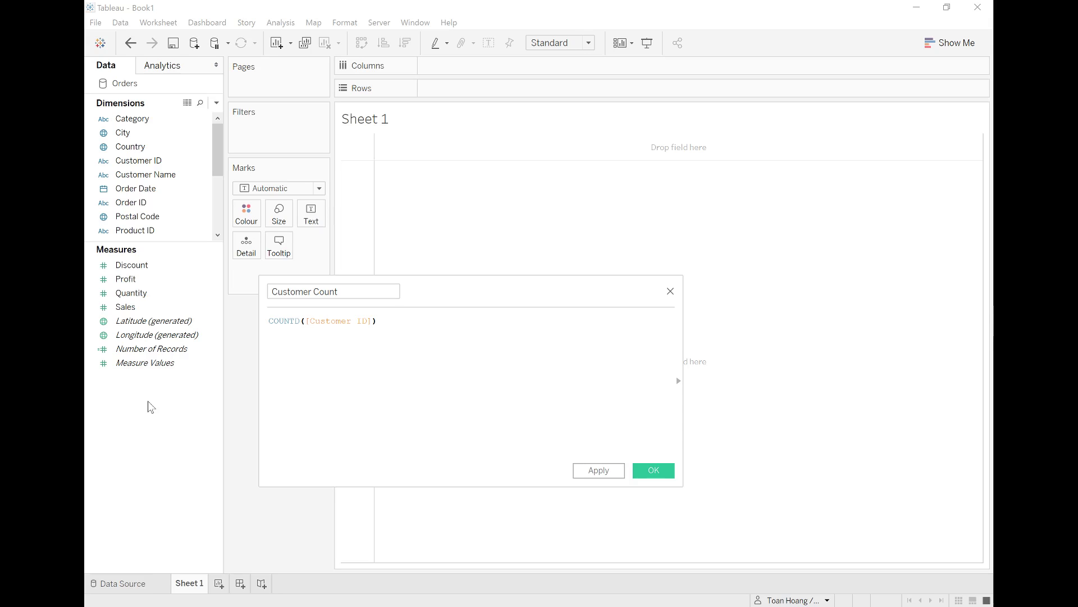
pyautogui.click(645, 469)
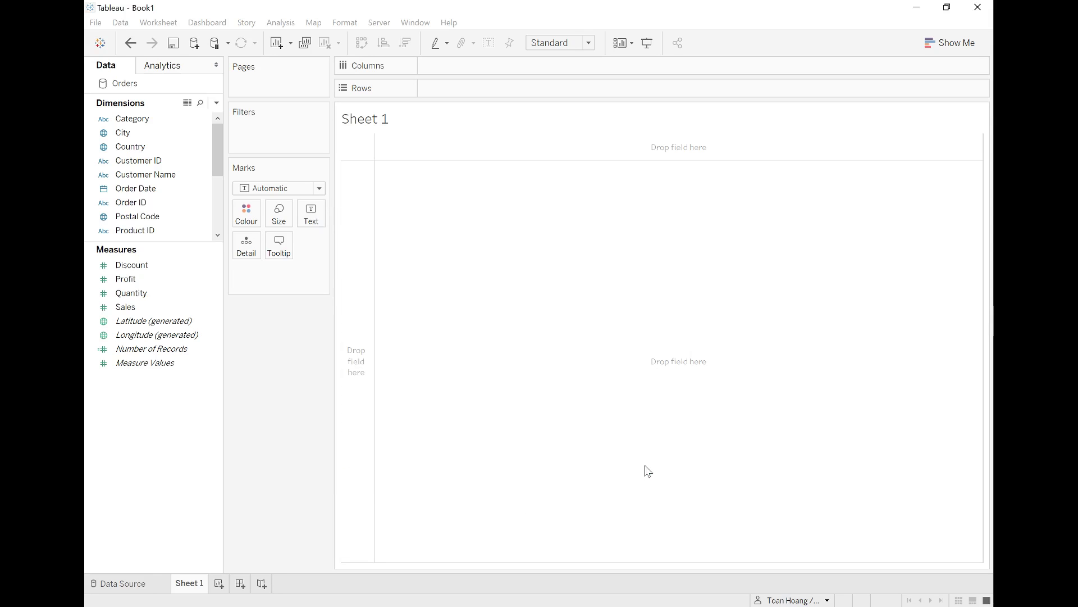
# Create a calculated field named Sales by Customer with the formula { FIXED [Customer ID]: SUM([Sales]) }.
pyautogui.rightClick(146, 412)
pyautogui.click(160, 417)
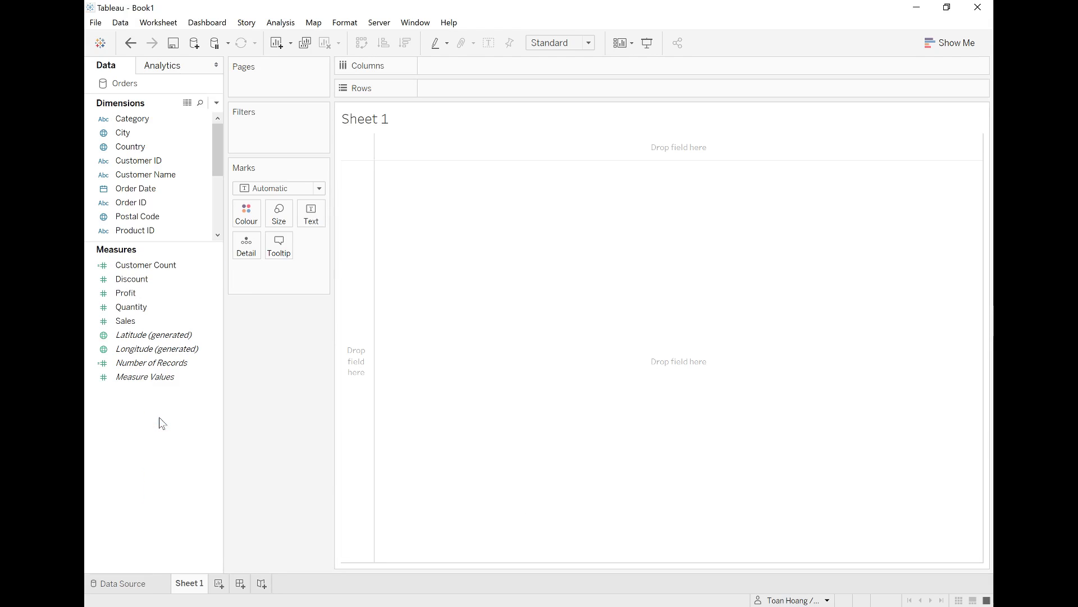
pyautogui.write('Sales by Customer')
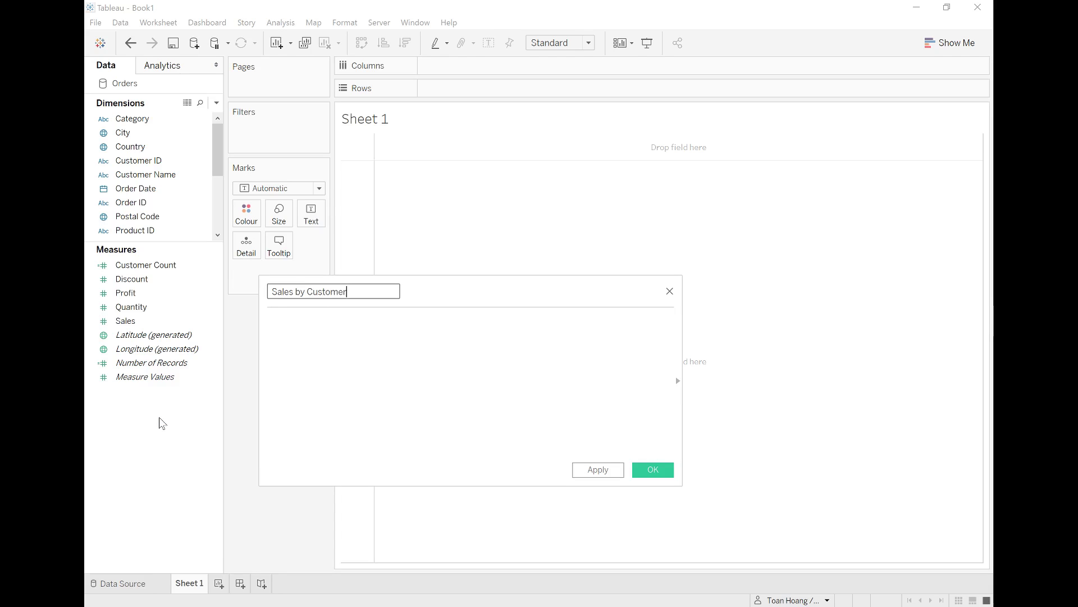
pyautogui.press('Tab')
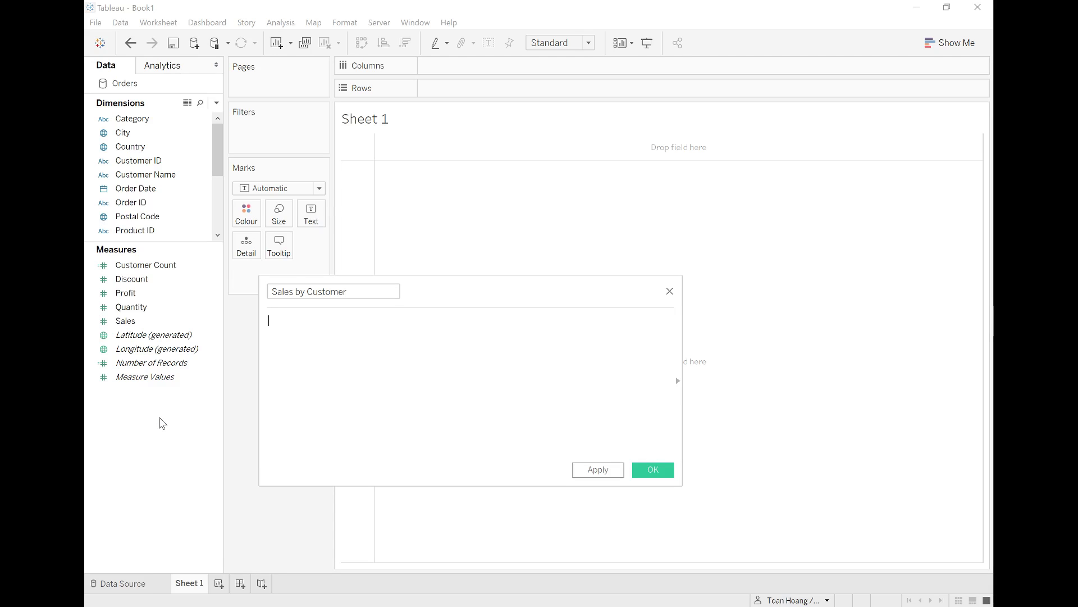
pyautogui.write('{ FIXED cust')
pyautogui.press('Down')
pyautogui.press('Return')
pyautogui.write(': SUM(sales')
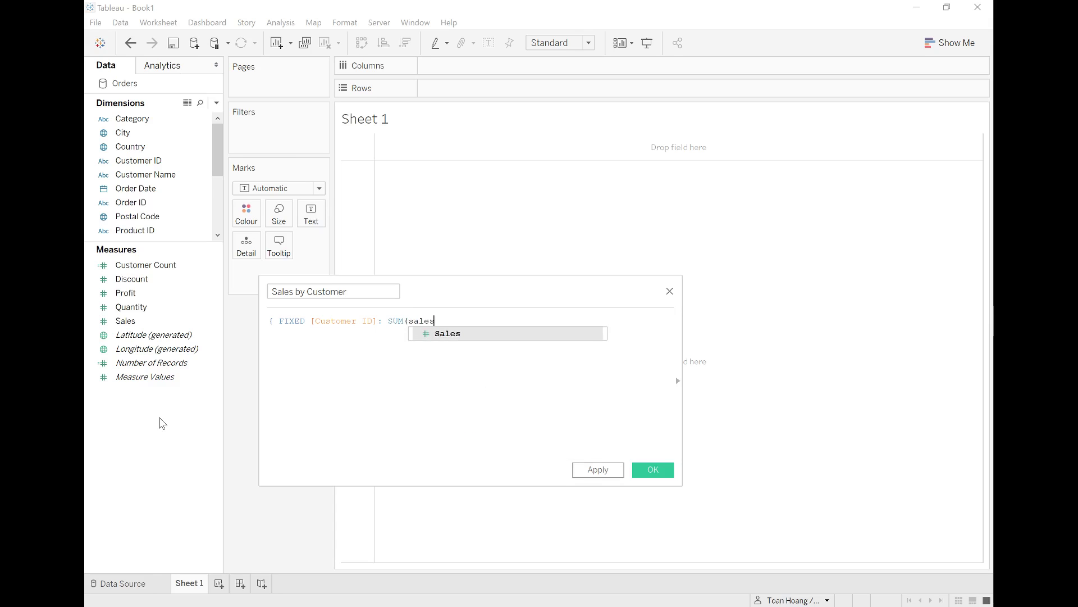
pyautogui.press('Return')
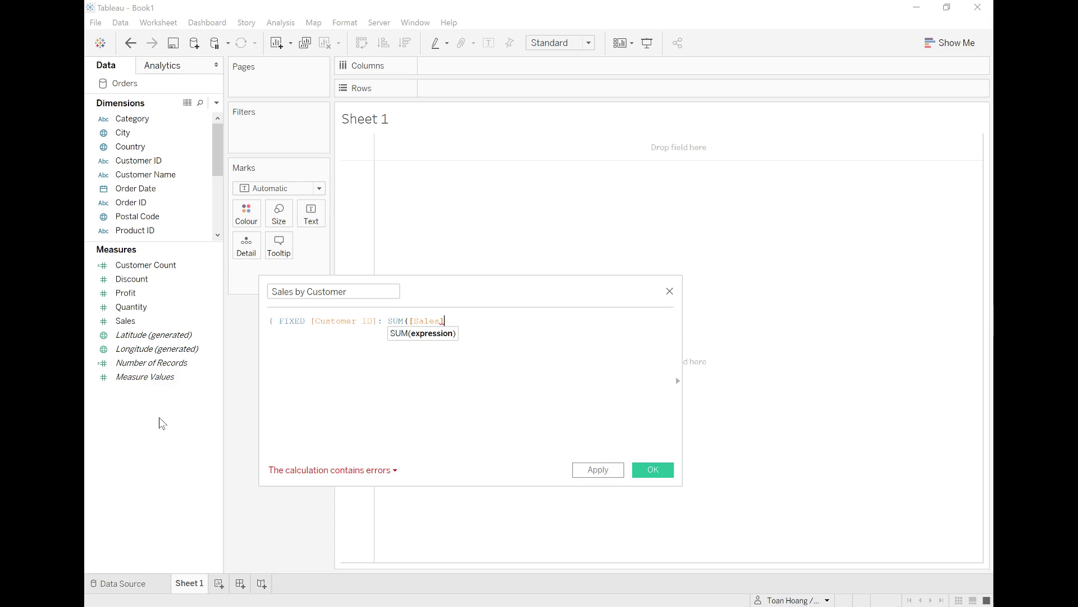
pyautogui.write(') }')
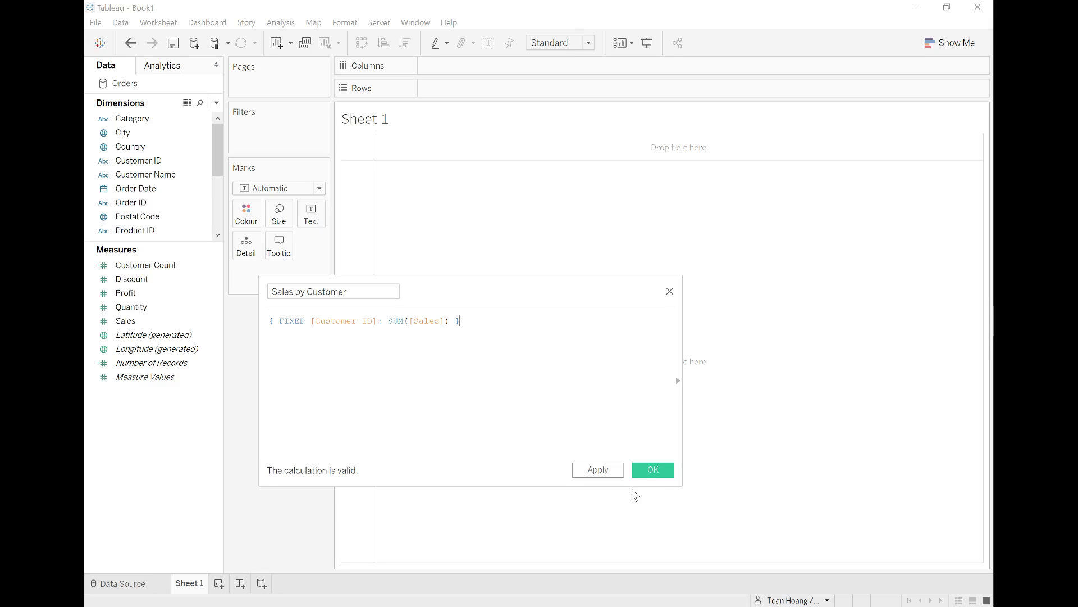
pyautogui.click(652, 469)
# Create a calculated field named Mean with the formula { AVG([Sales by Customer]) }.
pyautogui.rightClick(150, 425)
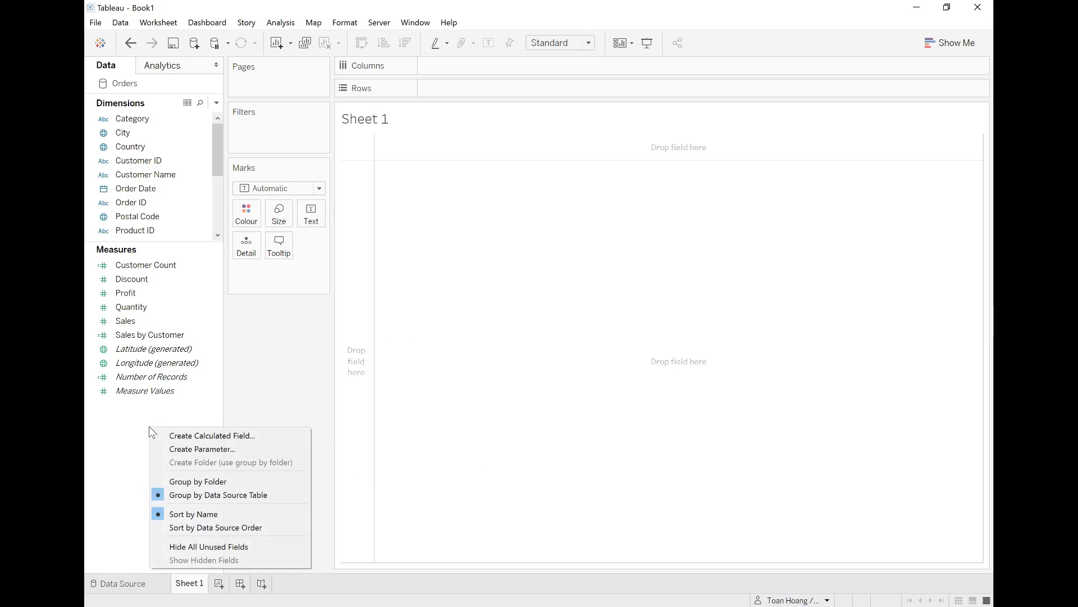
pyautogui.click(164, 435)
pyautogui.write('Mean')
pyautogui.press('Tab')
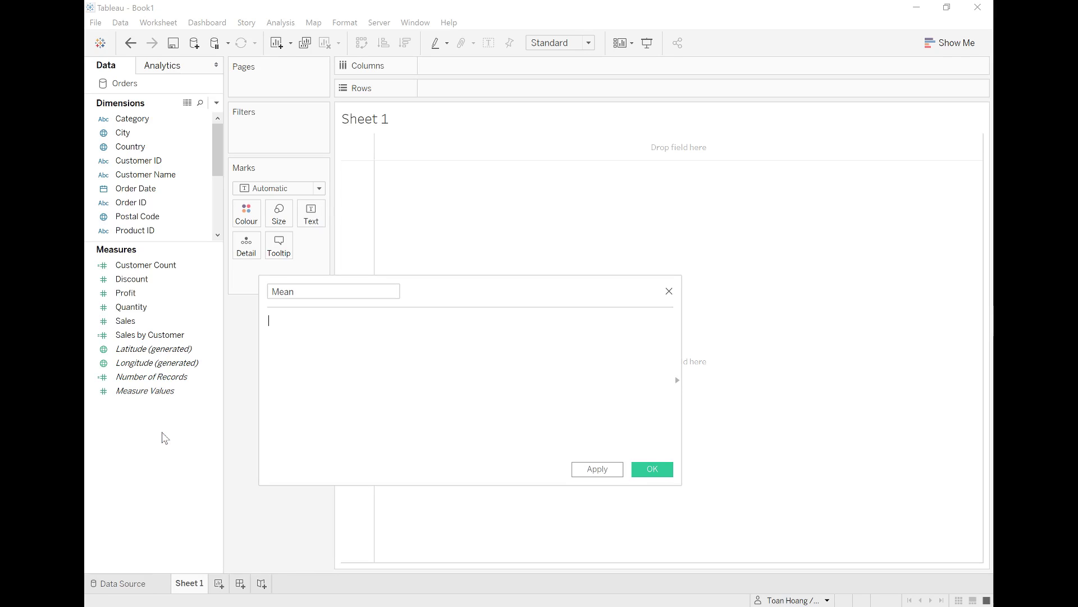
pyautogui.write('{ AVG')
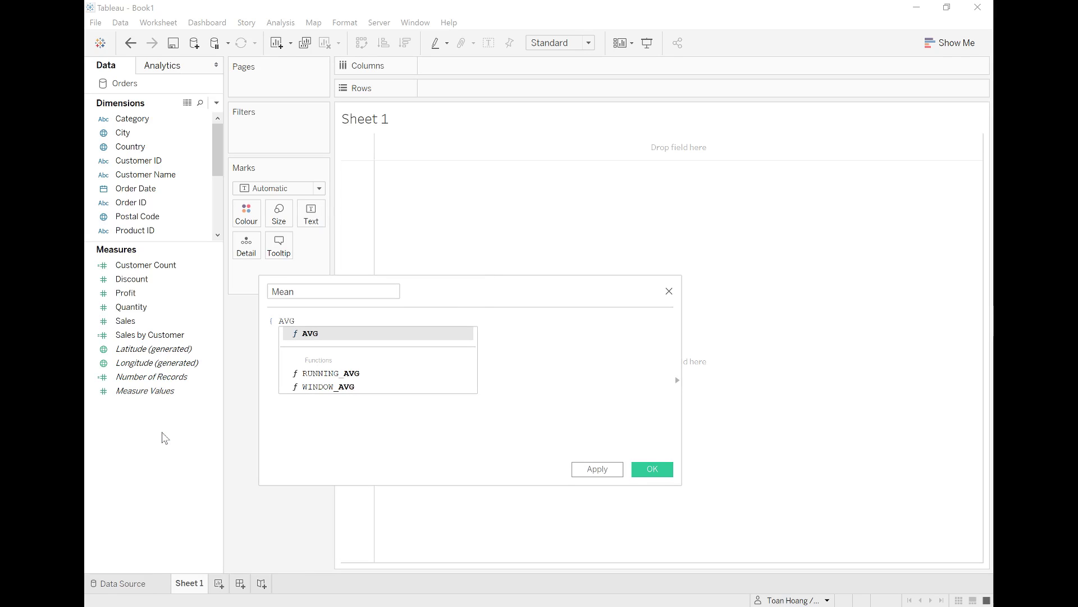
pyautogui.press('Return')
pyautogui.write('sales')
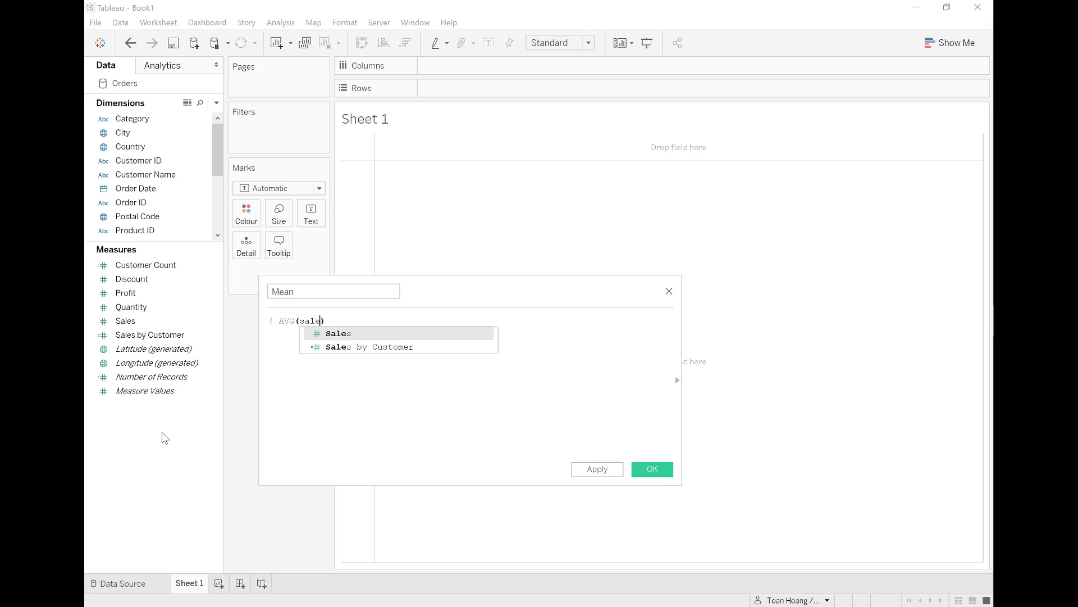
pyautogui.press('Down')
pyautogui.press('Return')
pyautogui.write('}')
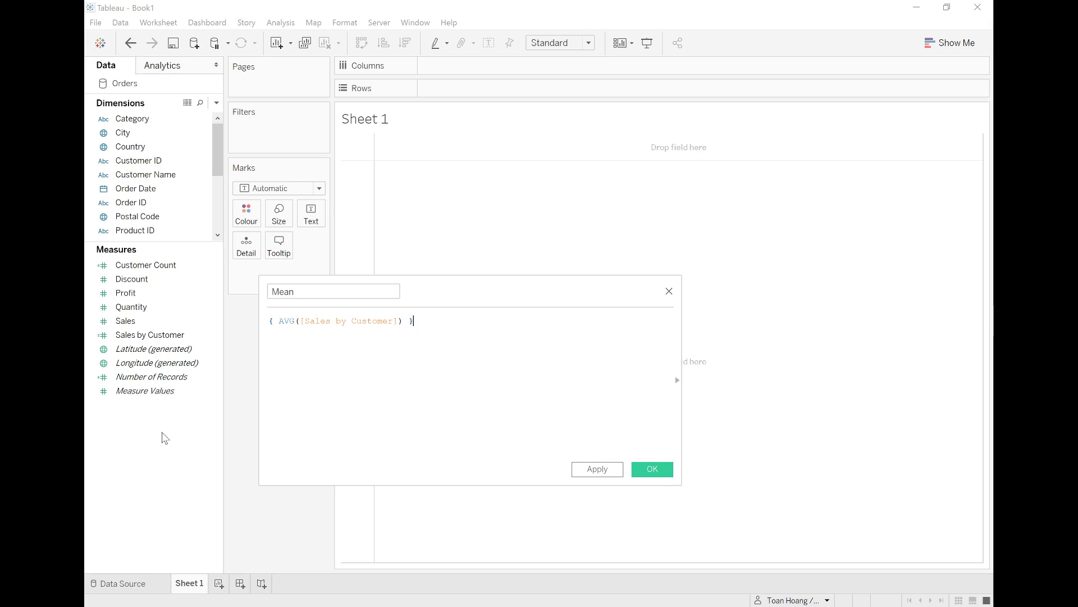
pyautogui.click(651, 469)
# Create a calculated field named Standard Deviation with the formula { STDEV([Sales by Customer]) }.
pyautogui.rightClick(168, 465)
pyautogui.click(185, 474)
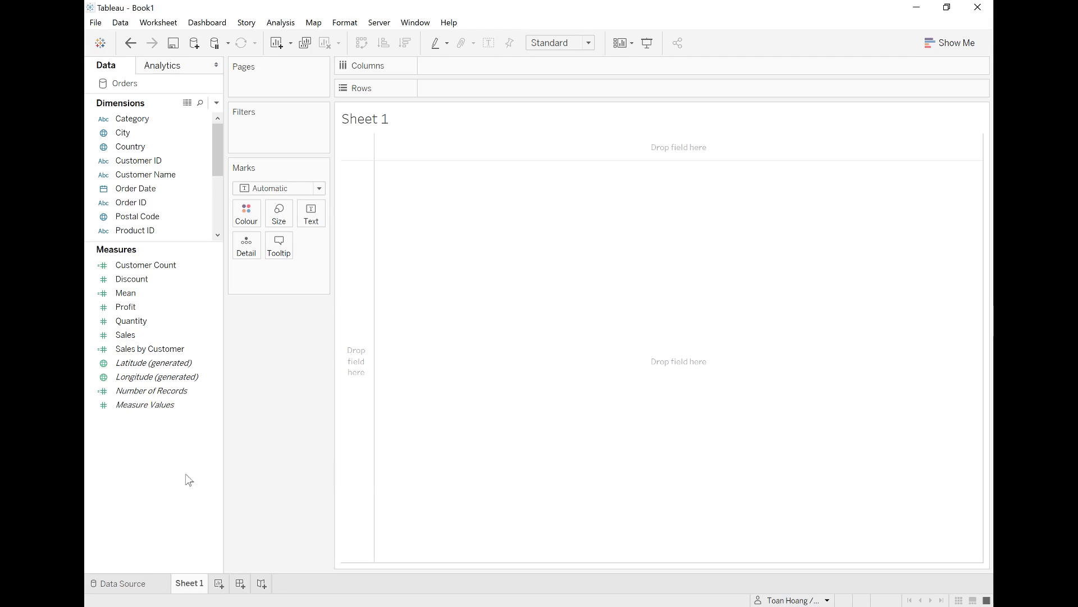
pyautogui.write('Standar')
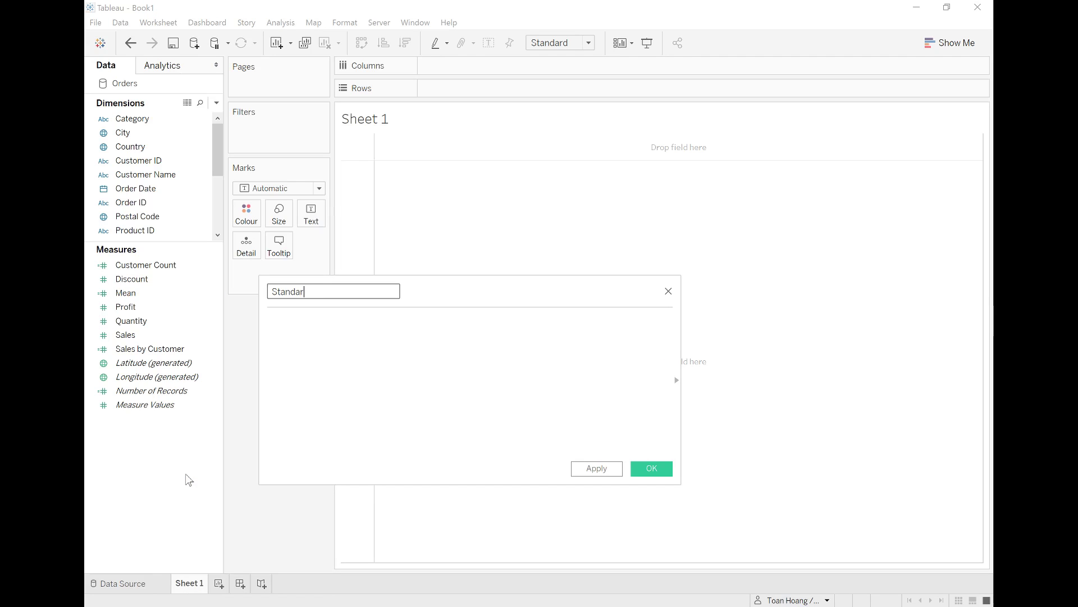
pyautogui.write('d Deviation')
pyautogui.press('Tab')
pyautogui.write('{ STD')
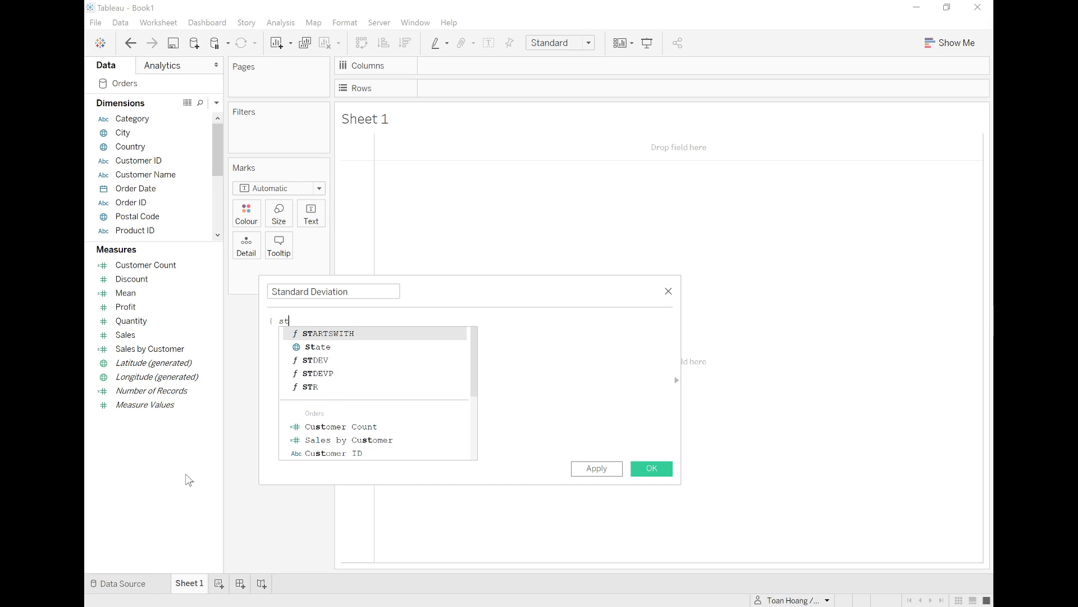
pyautogui.press('Return')
pyautogui.write('Sales')
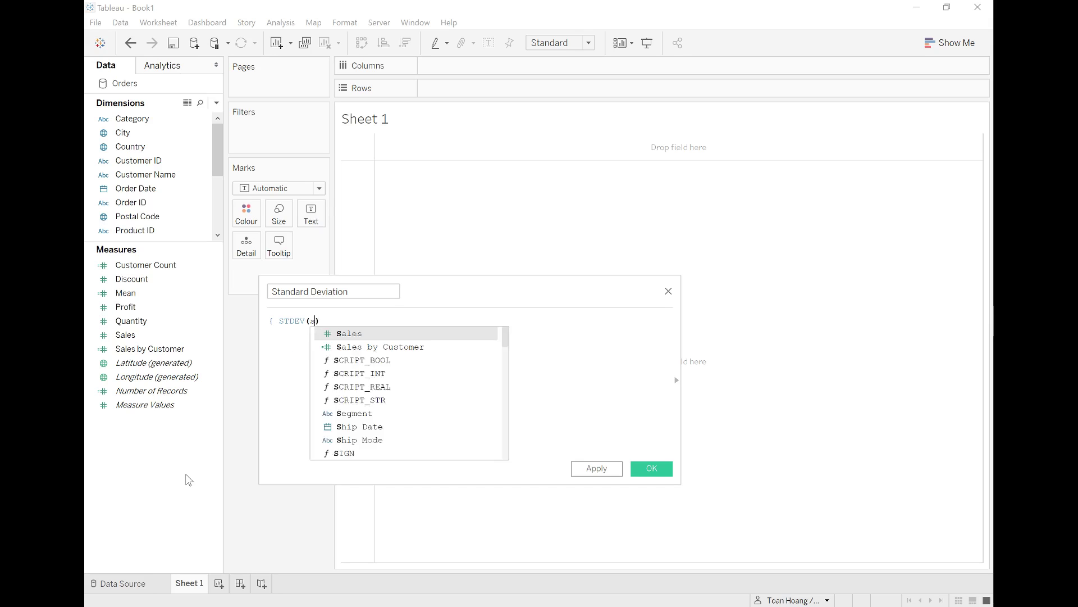
pyautogui.press('Down')
pyautogui.press('Return')
pyautogui.write('}')
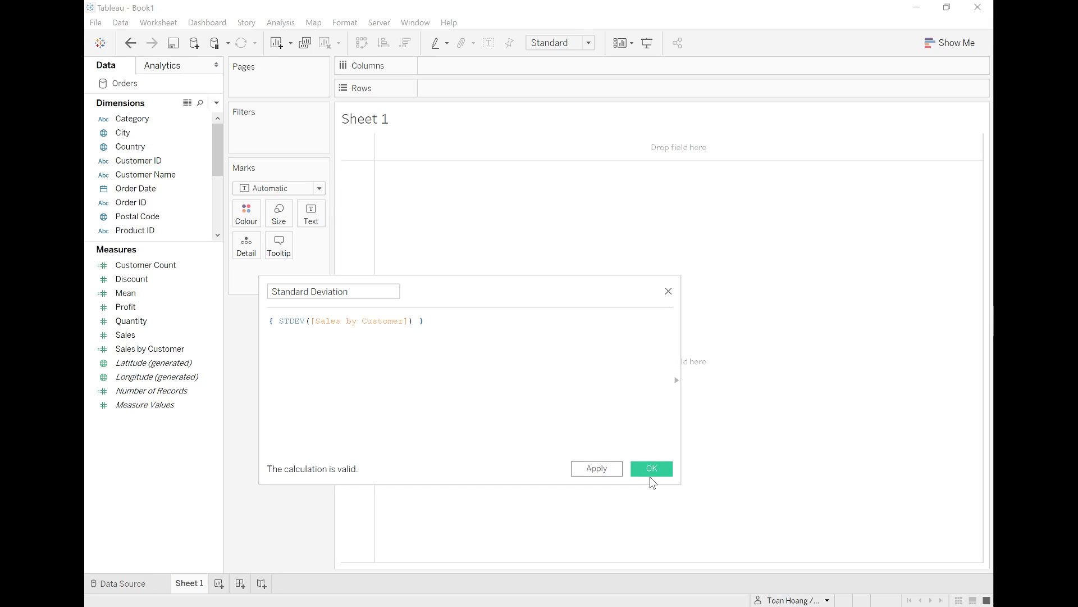
pyautogui.click(663, 469)
# Create an Integer parameter named Size of Sales (bin) with a current value of 250.
pyautogui.rightClick(164, 500)
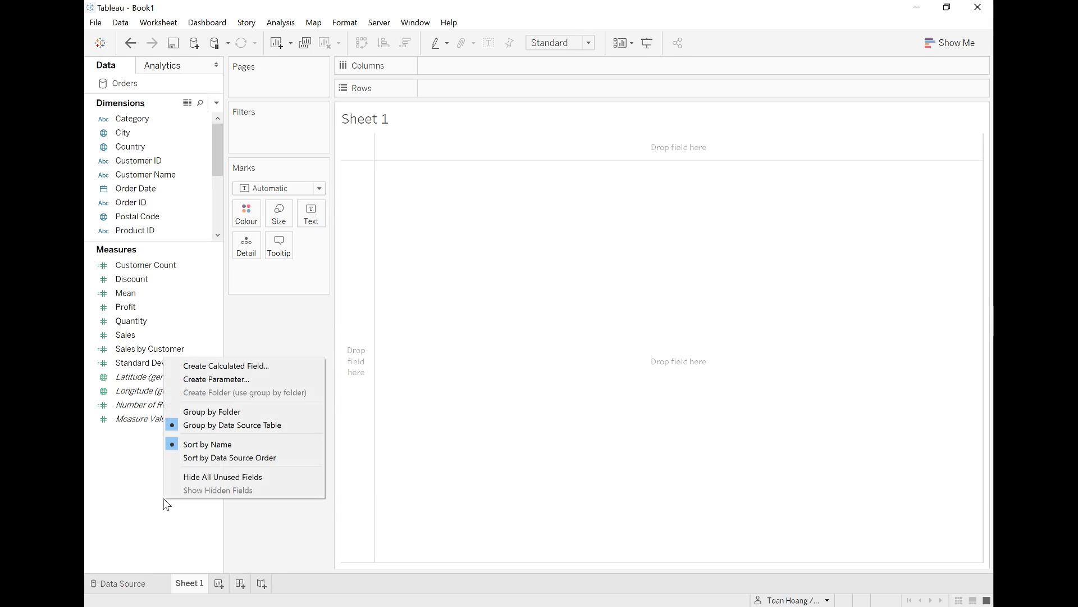
pyautogui.click(248, 381)
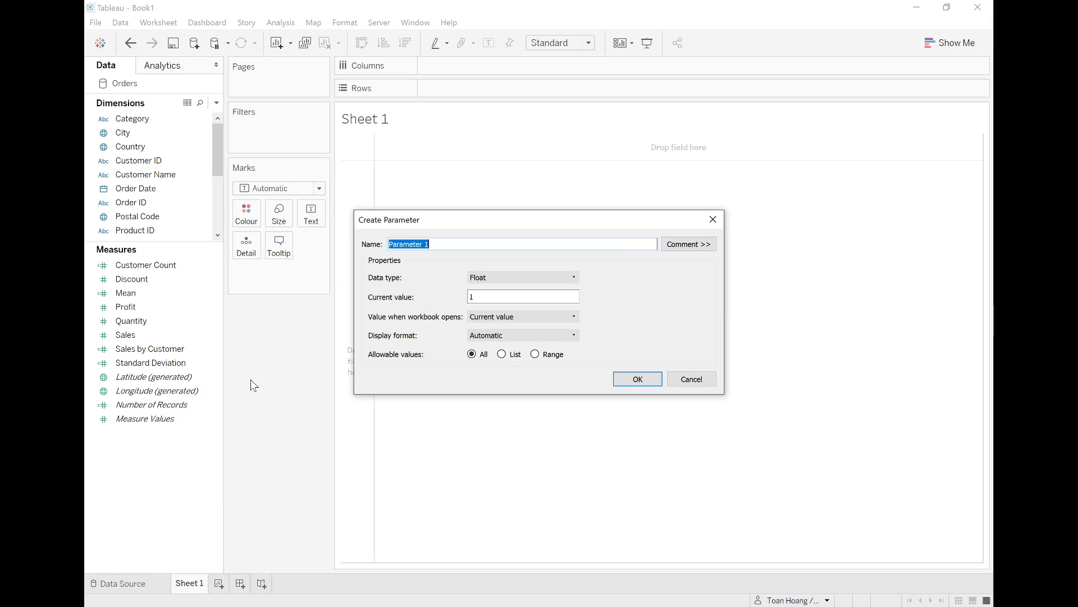
pyautogui.write('Size of Salse')
pyautogui.write('(bin')
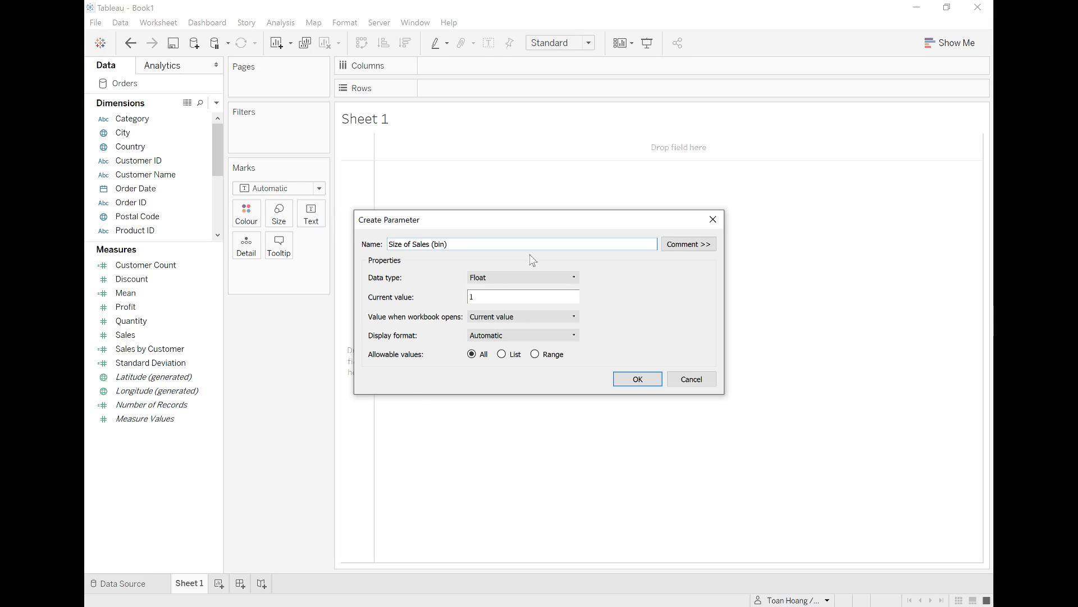
pyautogui.click(500, 278)
pyautogui.click(500, 298)
pyautogui.write('2')
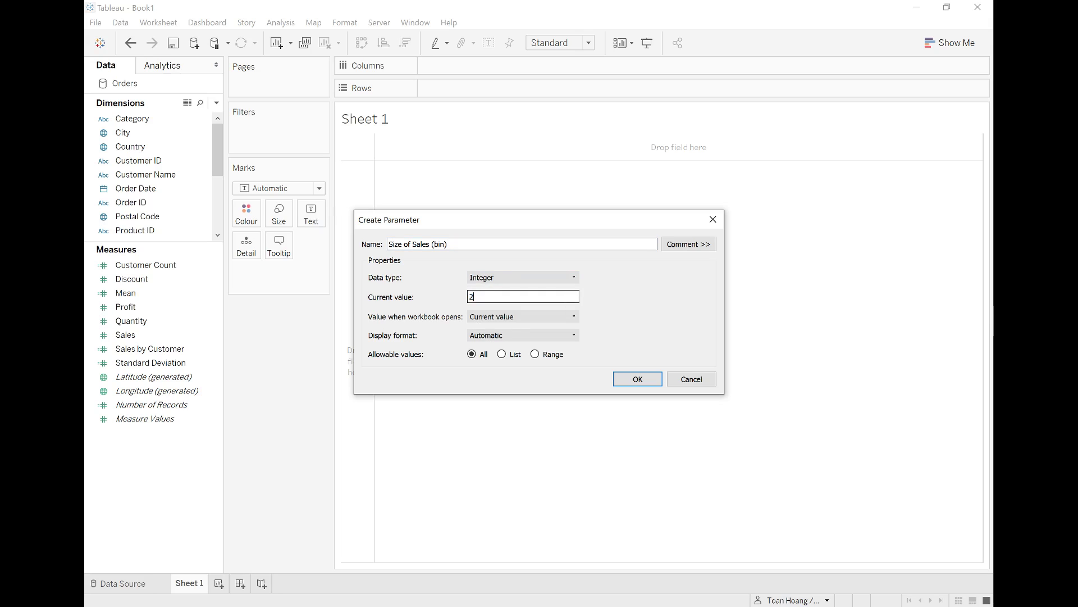
pyautogui.write('50')
pyautogui.click(651, 376)
# Start a calculated field named Sales (bin) with INT of [Sales by Customer] divided by the [Size of Sales (bin)] parameter.
pyautogui.rightClick(178, 474)
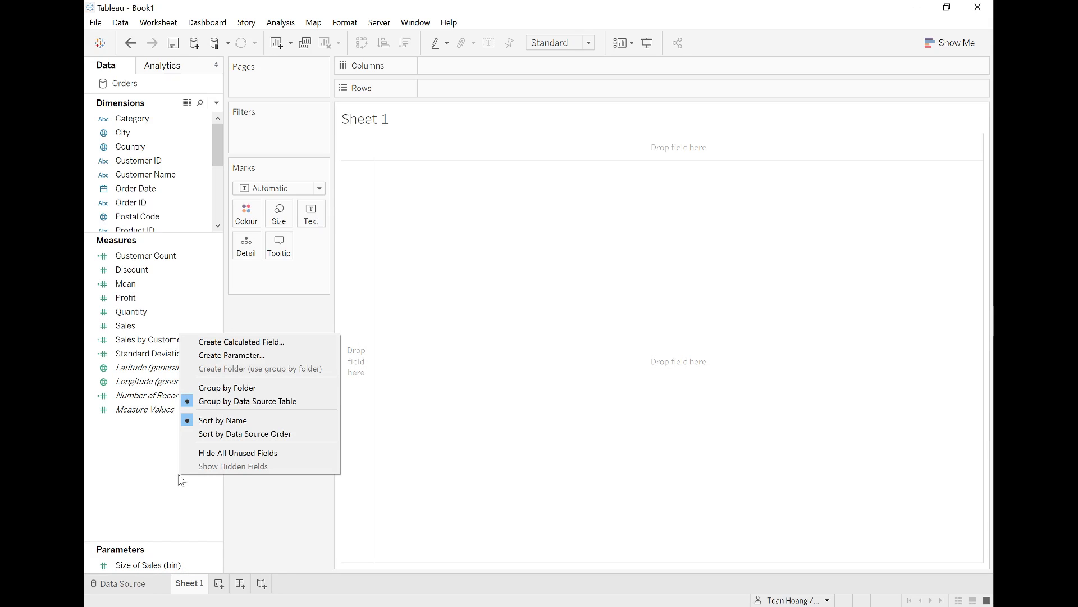
pyautogui.click(258, 344)
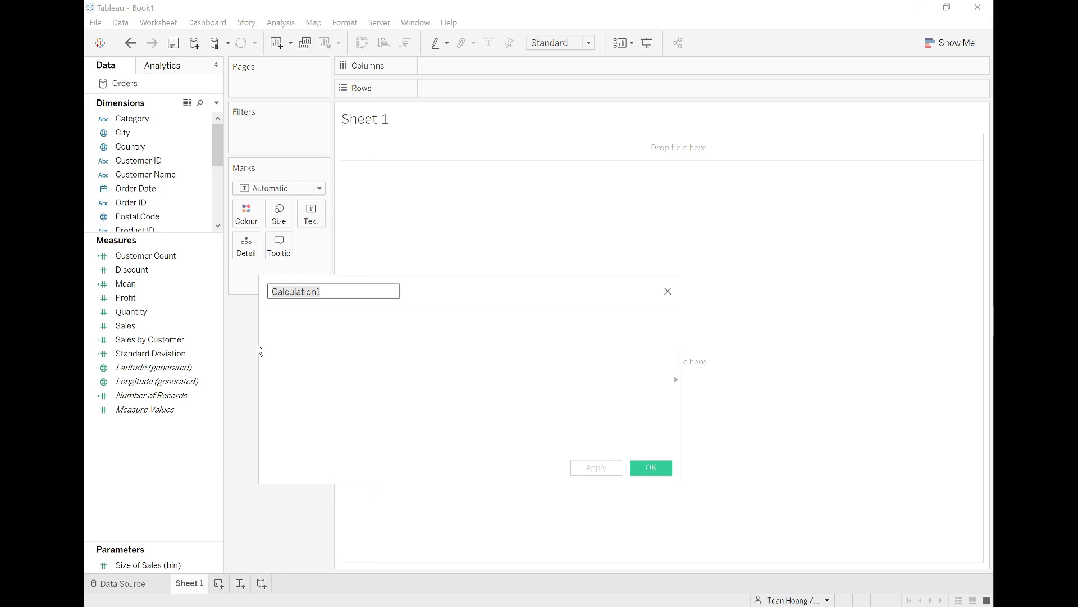
pyautogui.write('Sales ')
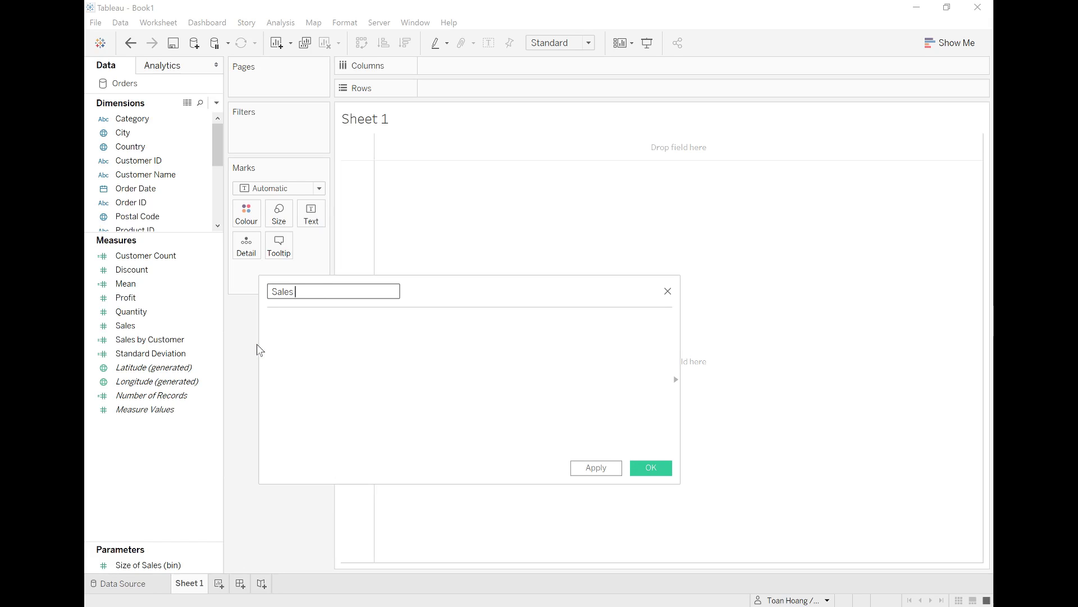
pyautogui.write('(bin)')
pyautogui.press('Tab')
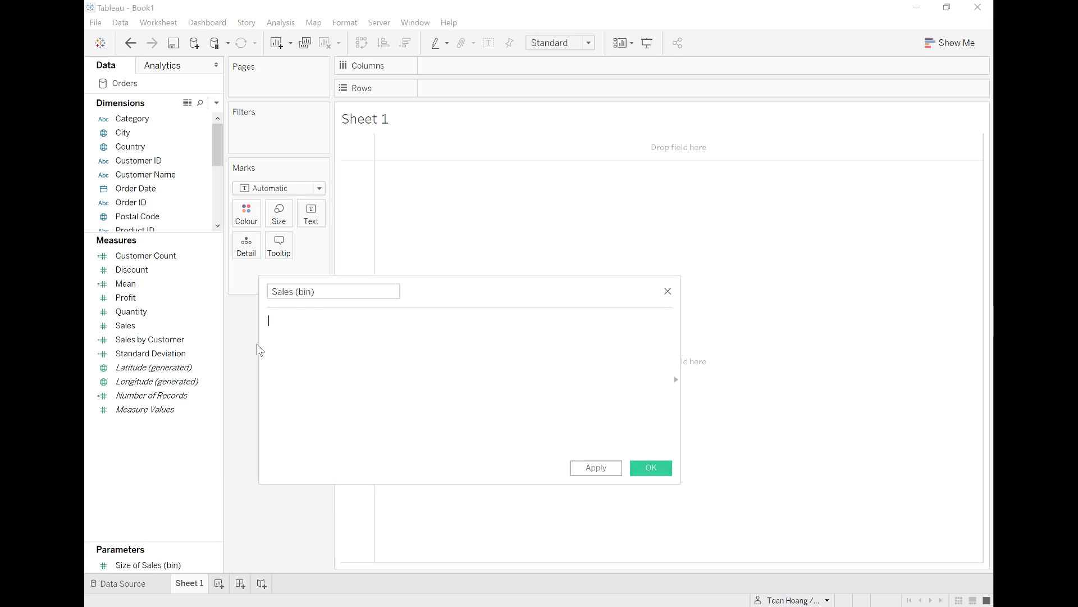
pyautogui.write('int')
pyautogui.press('Return')
pyautogui.write('sales')
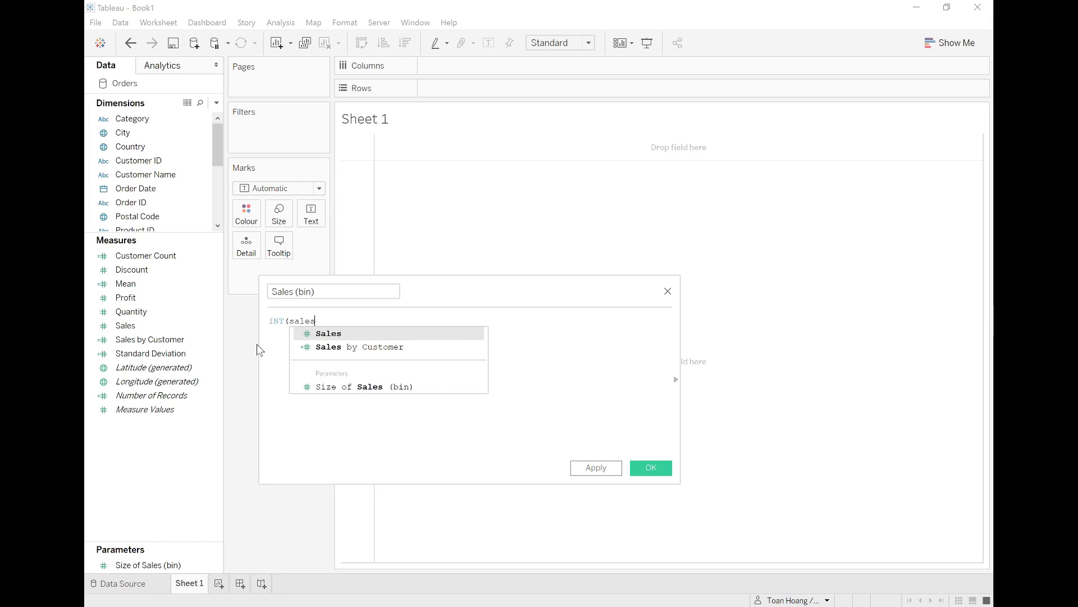
pyautogui.press('Down')
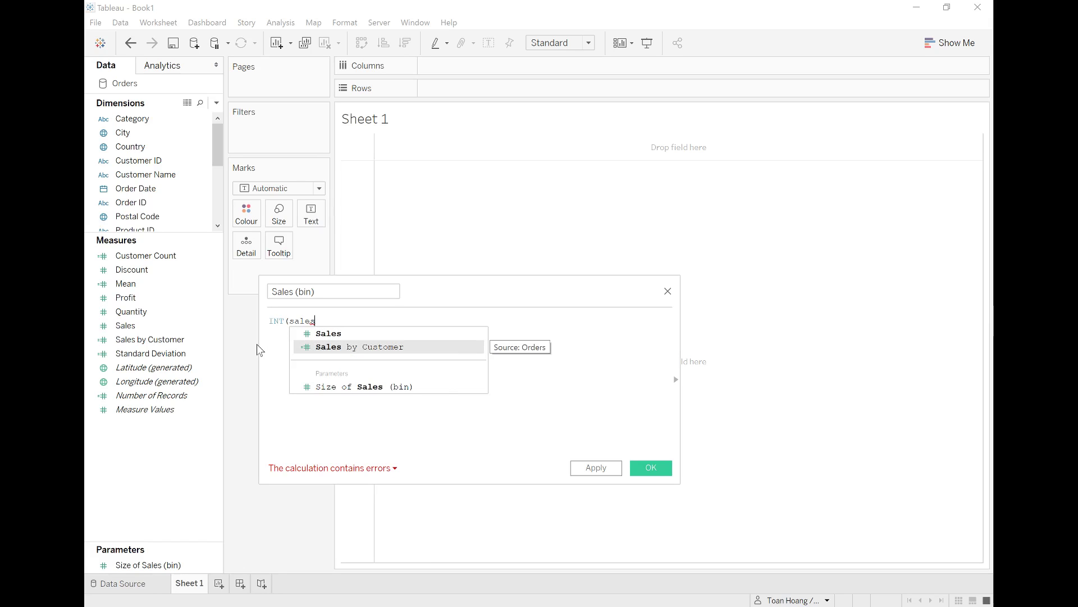
pyautogui.press('Return')
pyautogui.write('/')
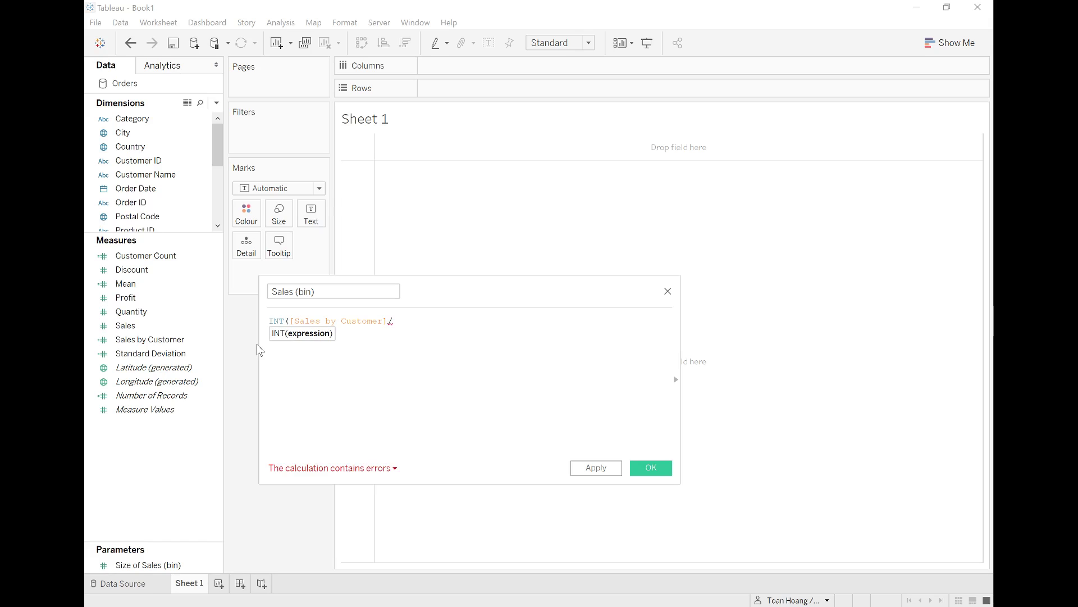
pyautogui.write('siz')
pyautogui.press('Down')
pyautogui.press('Return')
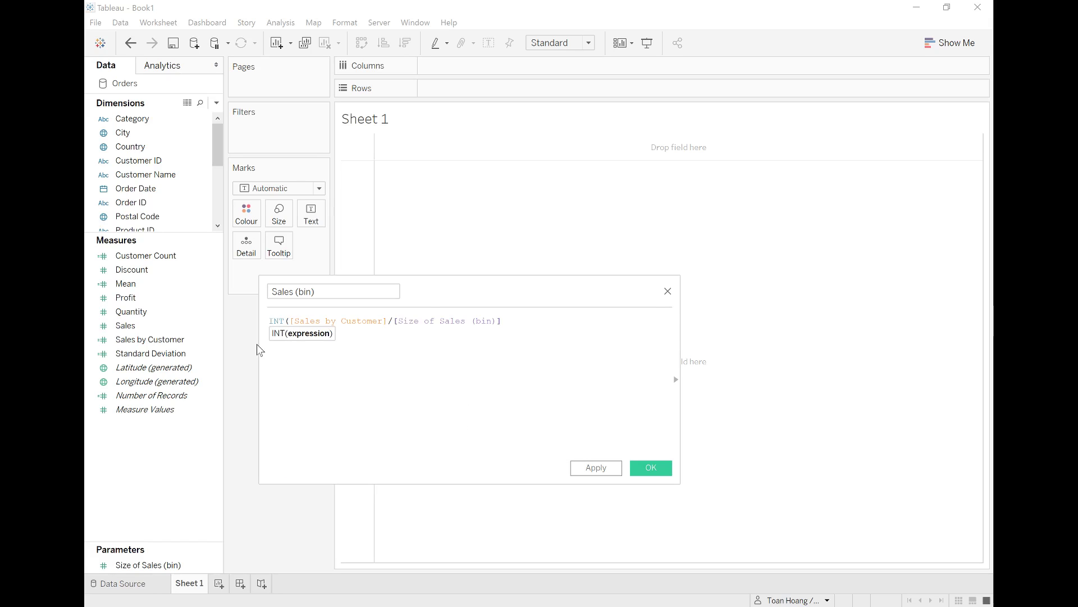
# Complete the Sales (bin) formula by multiplying the INT result by [Size of Sales (bin)], and save the field.
pyautogui.write(')*si')
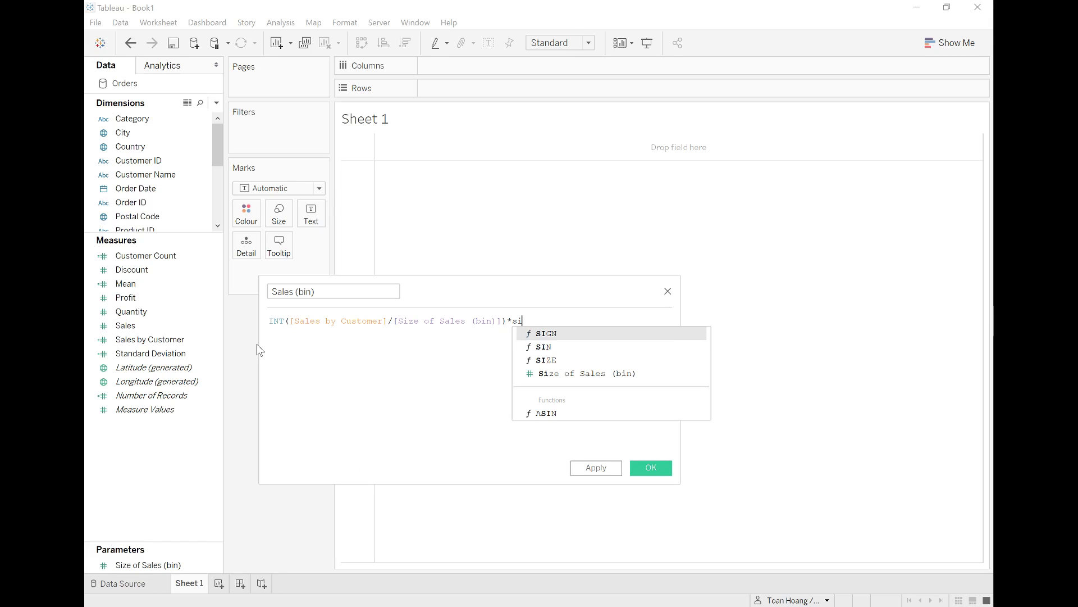
pyautogui.press('Down')
pyautogui.press('Down')
pyautogui.press('Down')
pyautogui.press('Return')
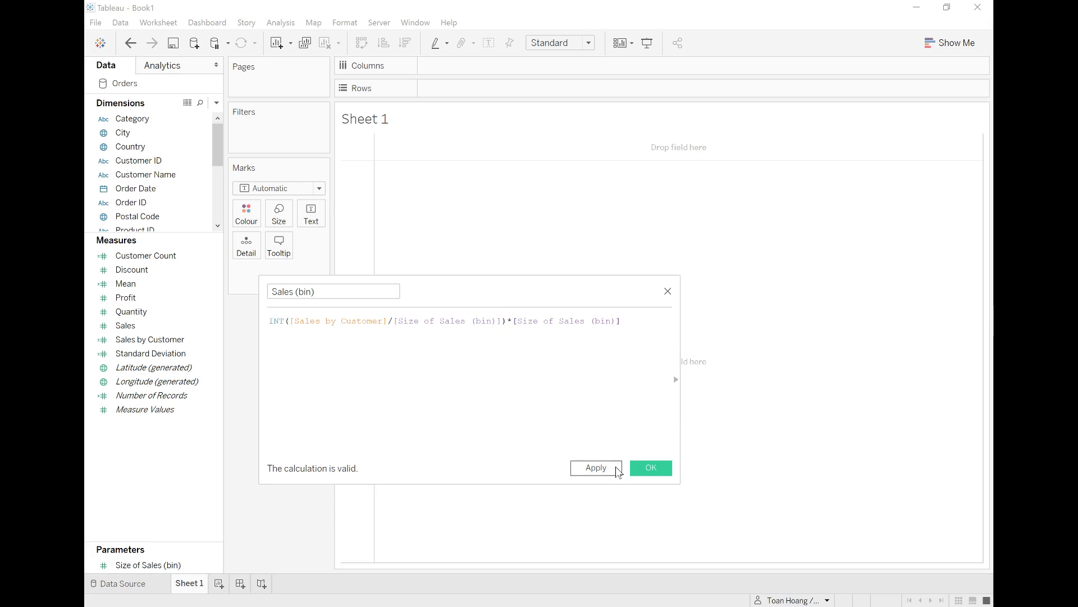
pyautogui.click(647, 466)
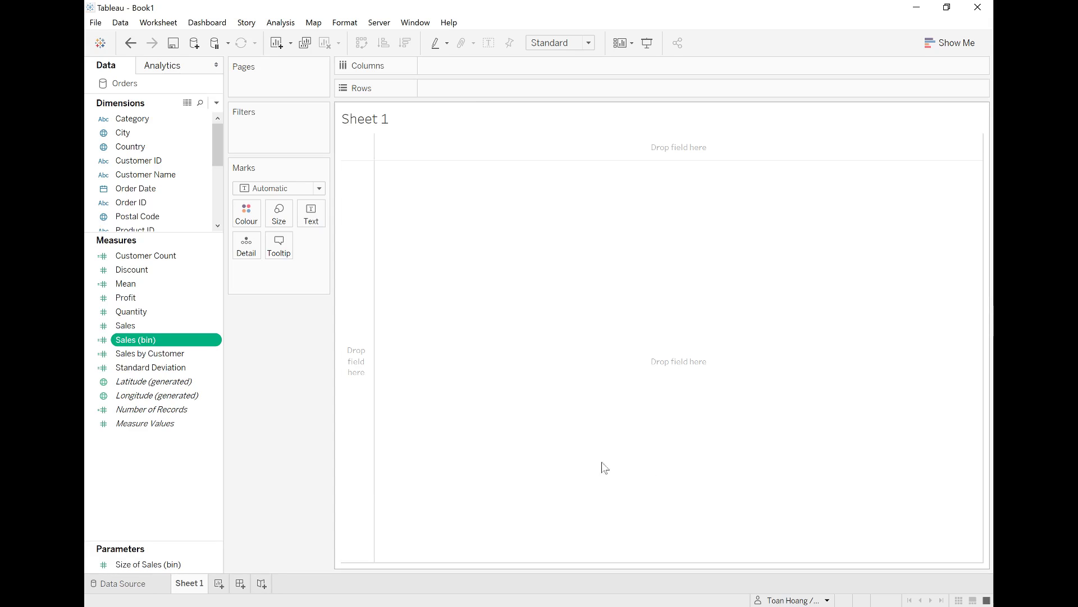
# Start a new calculated field named Normal Curve.
pyautogui.rightClick(140, 450)
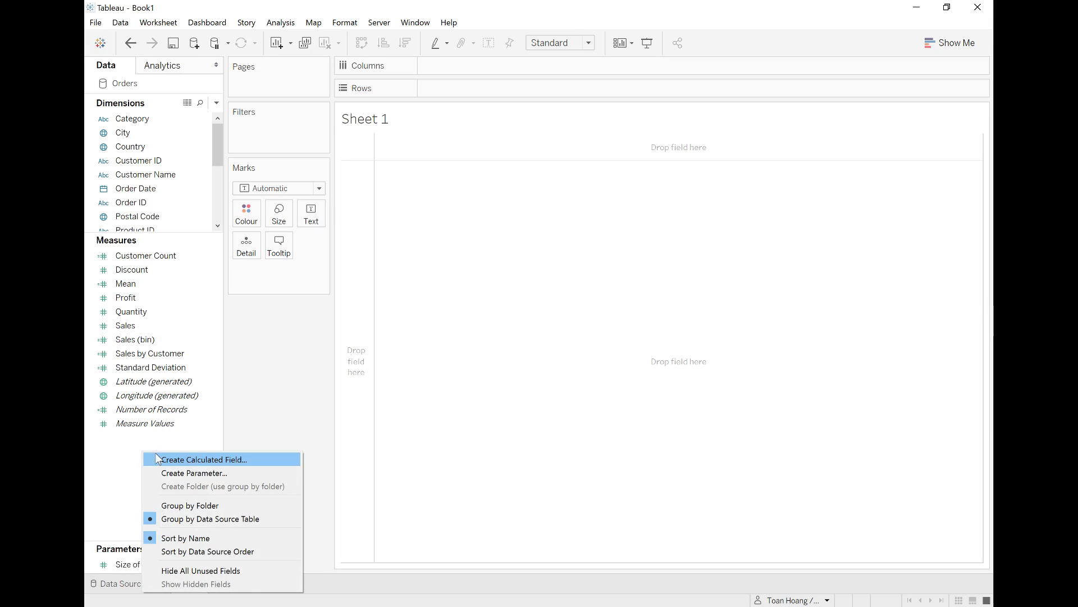
pyautogui.click(157, 453)
pyautogui.write('Norm')
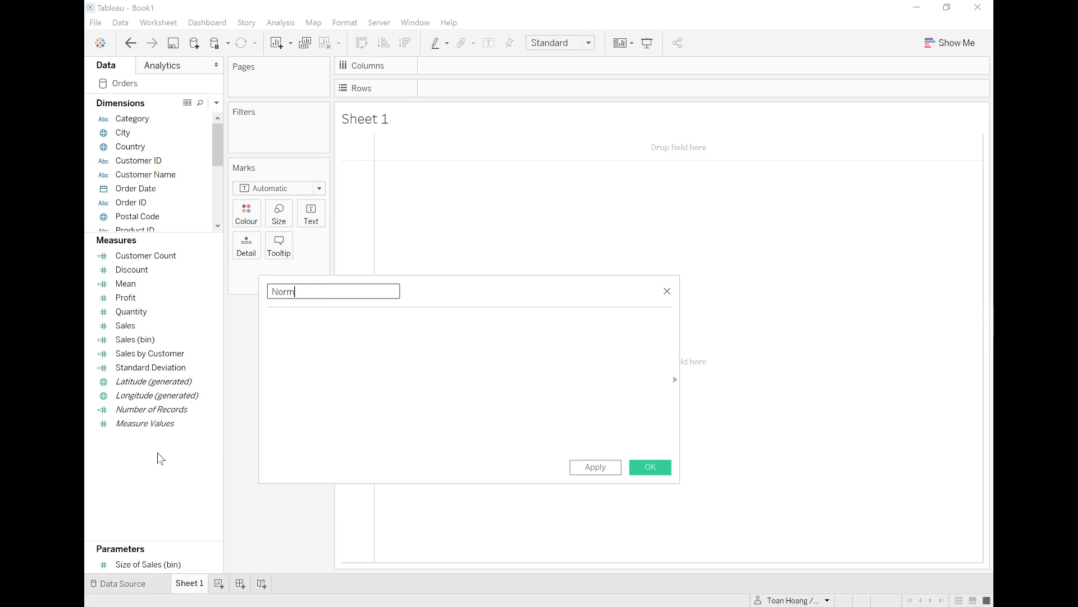
pyautogui.write('al Curve')
pyautogui.press('Tab')
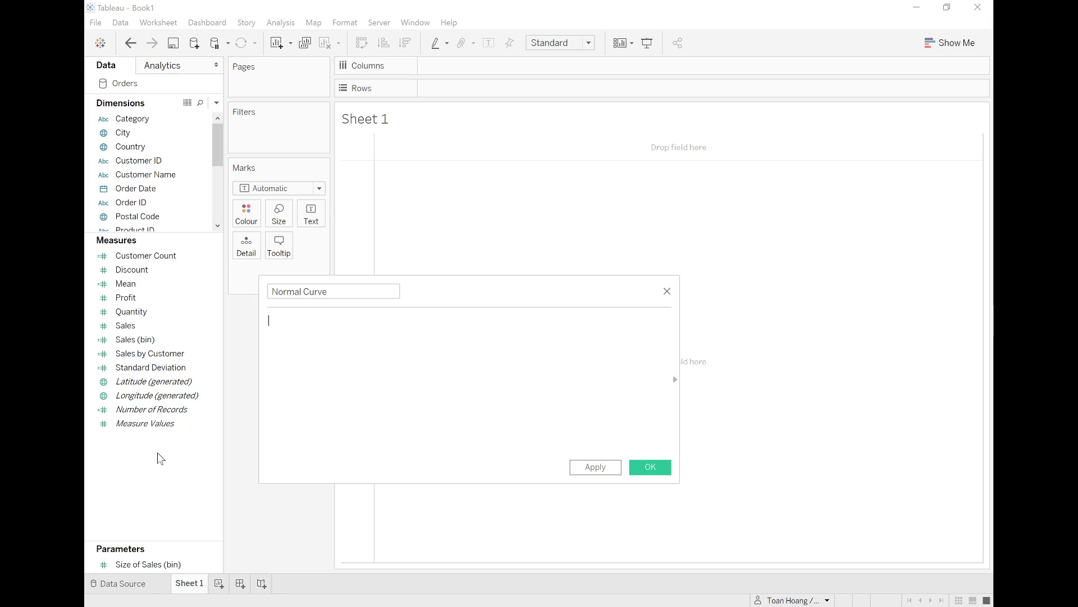
# Enter ( 1 / MAX([Standard Deviation])*SQRT(2*PI())) as the first factor of the Normal Curve formula.
pyautogui.write('( 1 / MAX(')
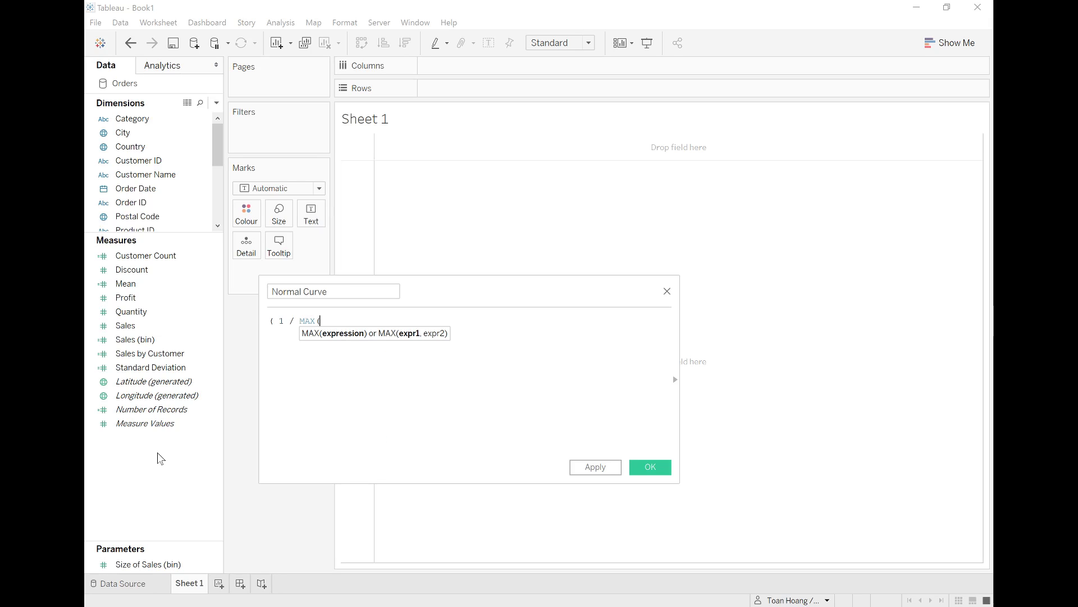
pyautogui.write('[Stand')
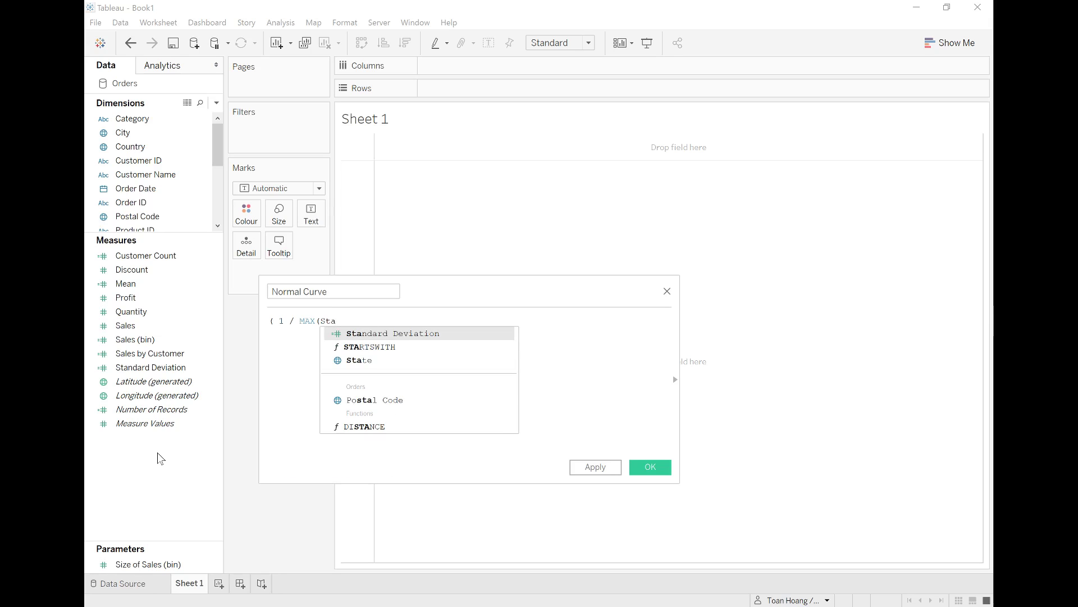
pyautogui.press('Return')
pyautogui.write(')')
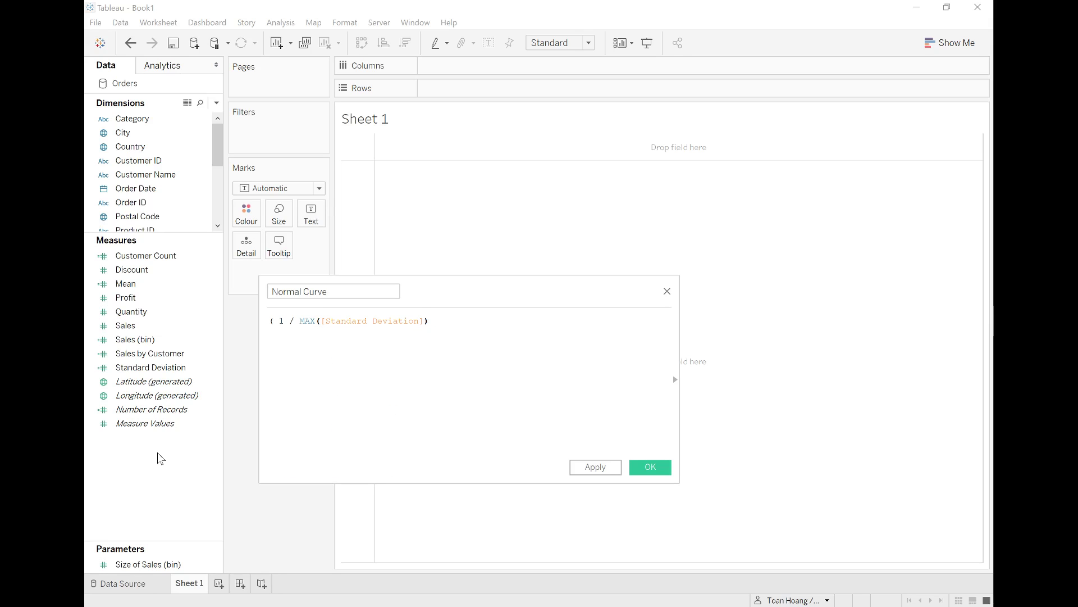
pyautogui.write('*sqr')
pyautogui.press('Return')
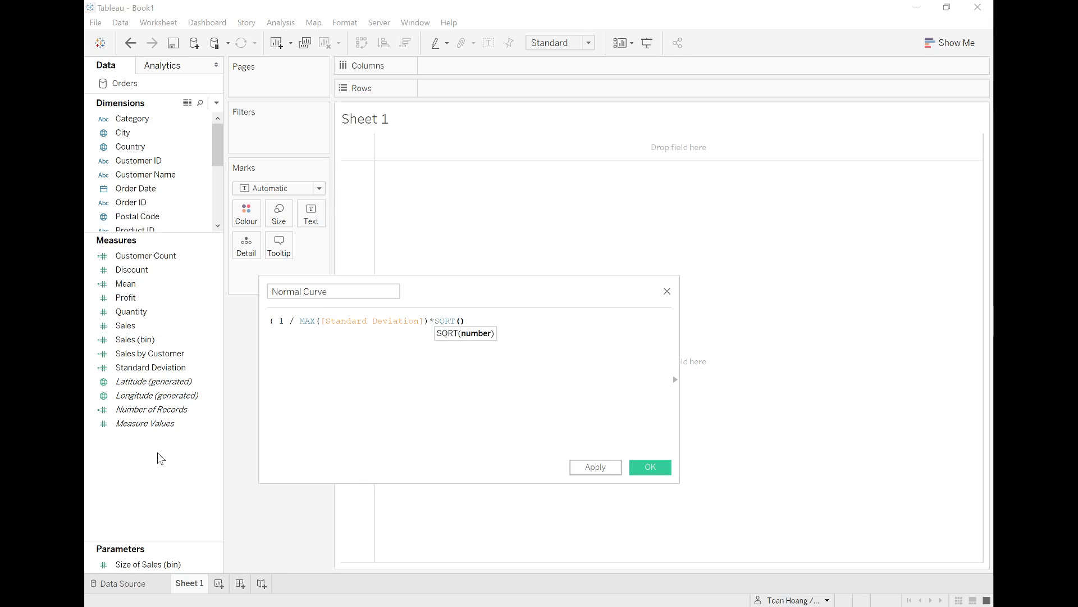
pyautogui.write('2*pi')
pyautogui.press('Return')
pyautogui.write(')')
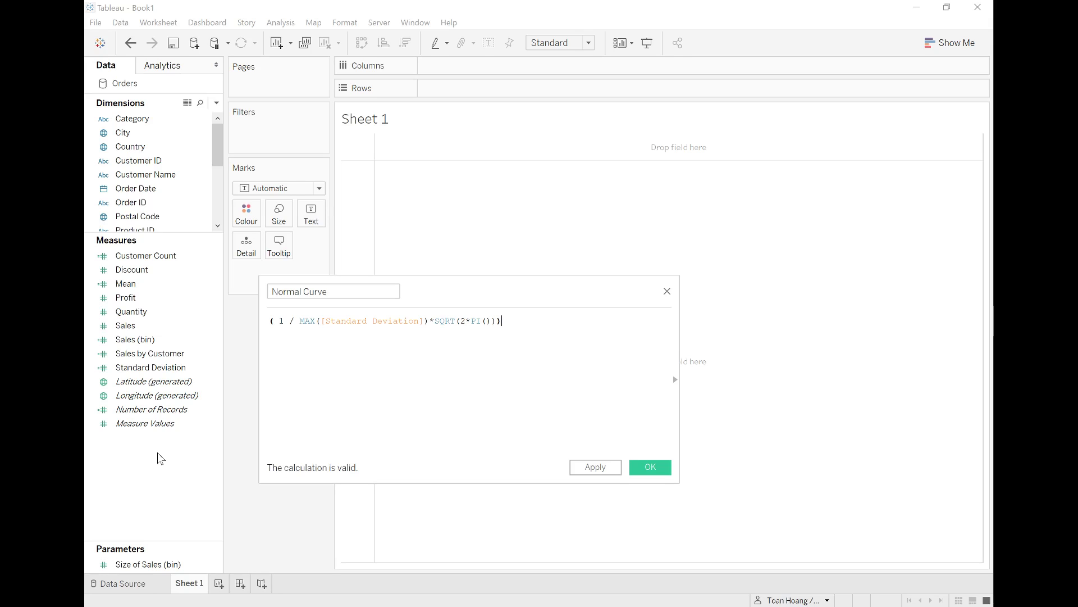
# Multiply the first factor by an EXP function, placing its opening and closing brackets on separate lines with space for the argument.
pyautogui.press('Return')
pyautogui.write('EXP')
pyautogui.press('Return')
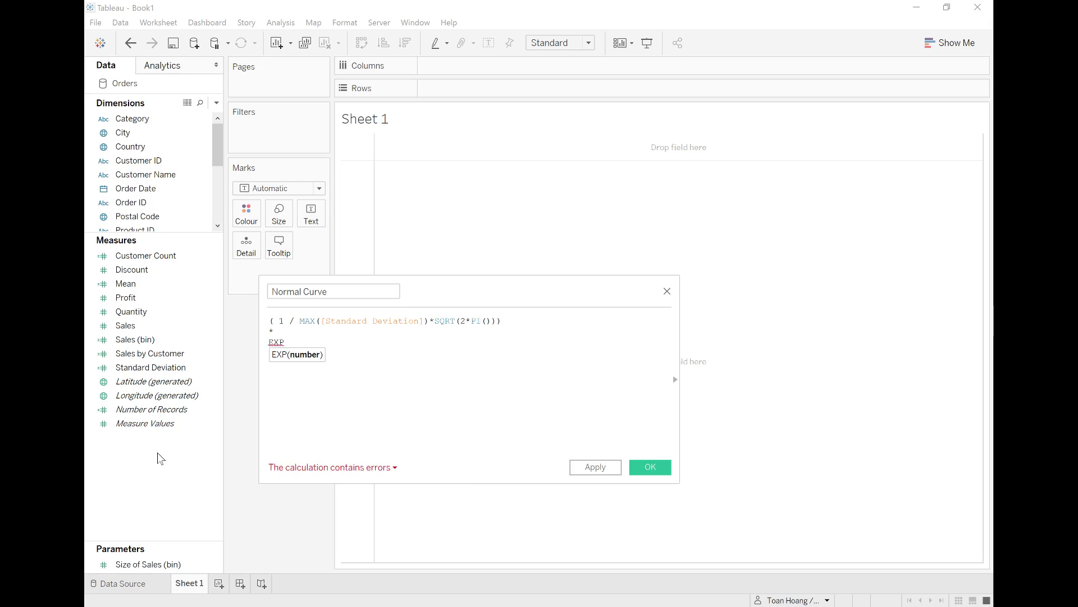
pyautogui.press('Left')
pyautogui.press('Return')
pyautogui.press('Right')
pyautogui.press('Return')
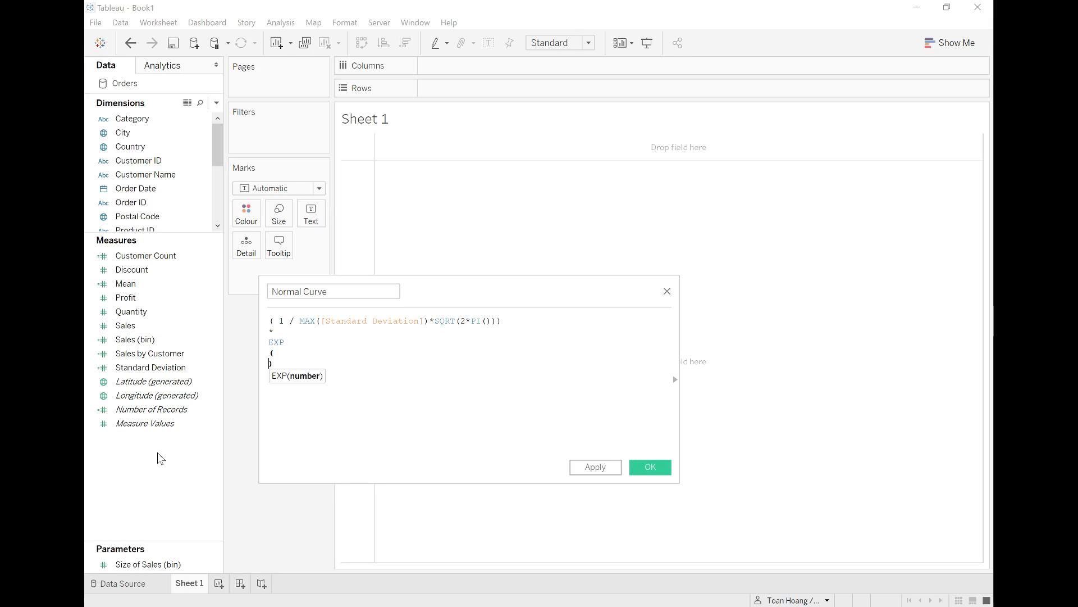
pyautogui.press('Return')
pyautogui.press('Left')
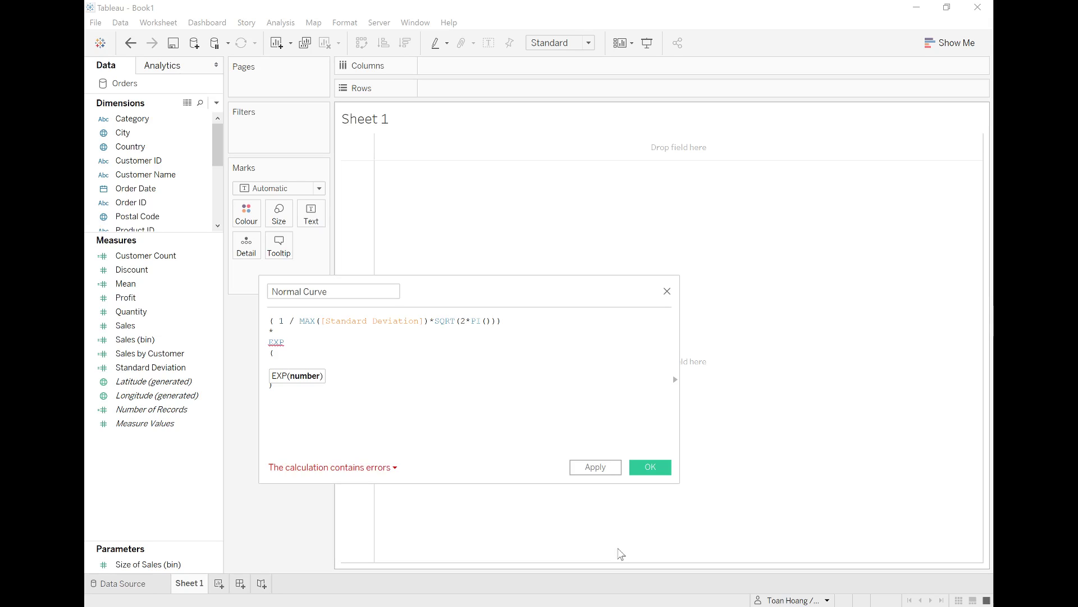
# Begin the EXP argument with the negated square of the maximum bin, -SQUARE(MAX([Sales (bin)])).
pyautogui.write('-Q')
pyautogui.press('BackSpace')
pyautogui.write('SQ')
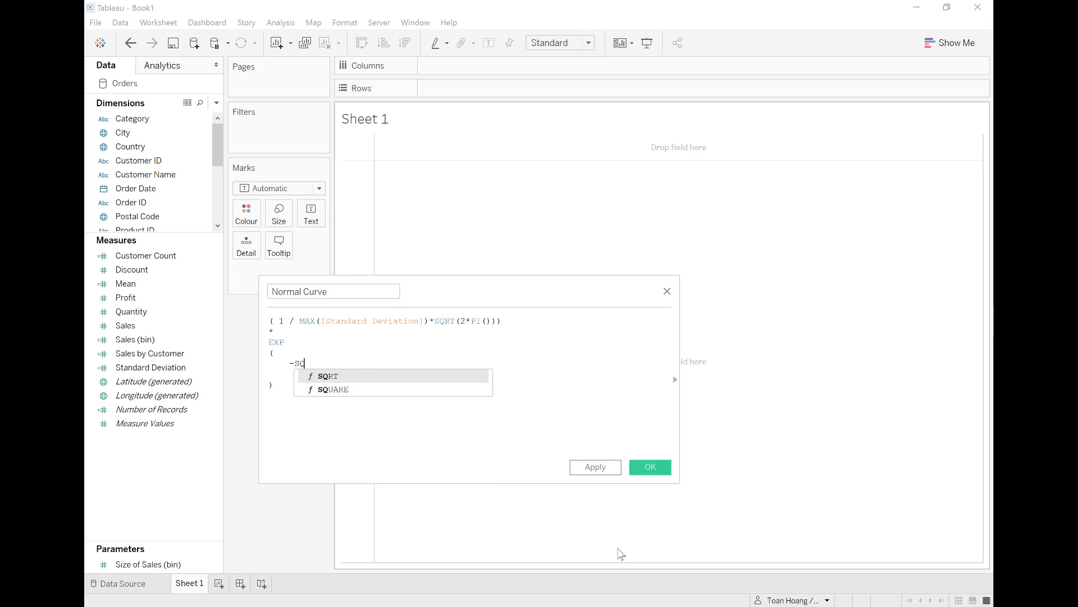
pyautogui.press('Down')
pyautogui.press('Return')
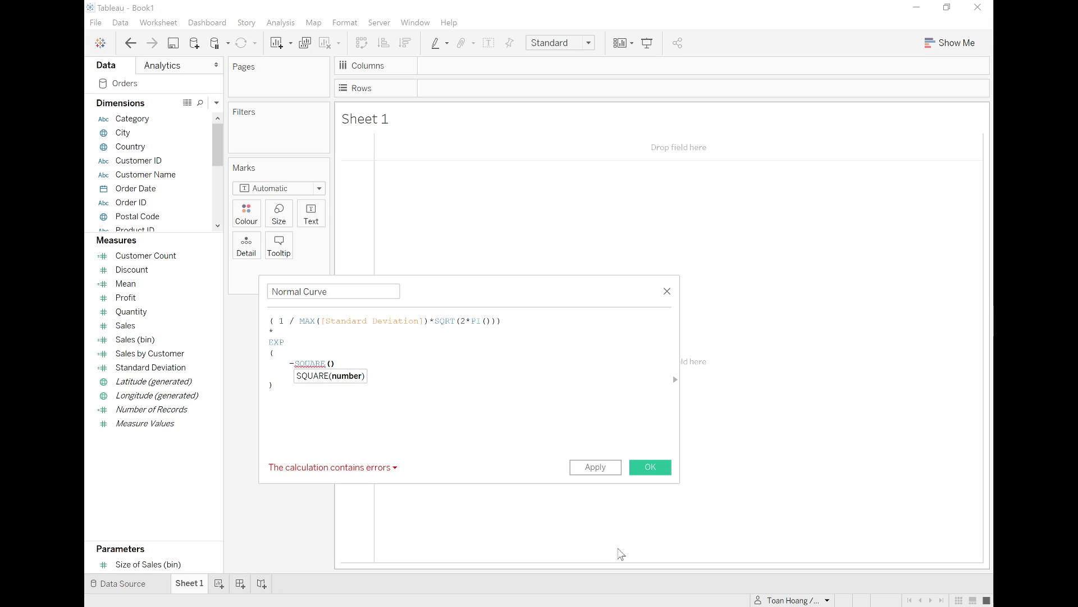
pyautogui.write('MAX')
pyautogui.press('Return')
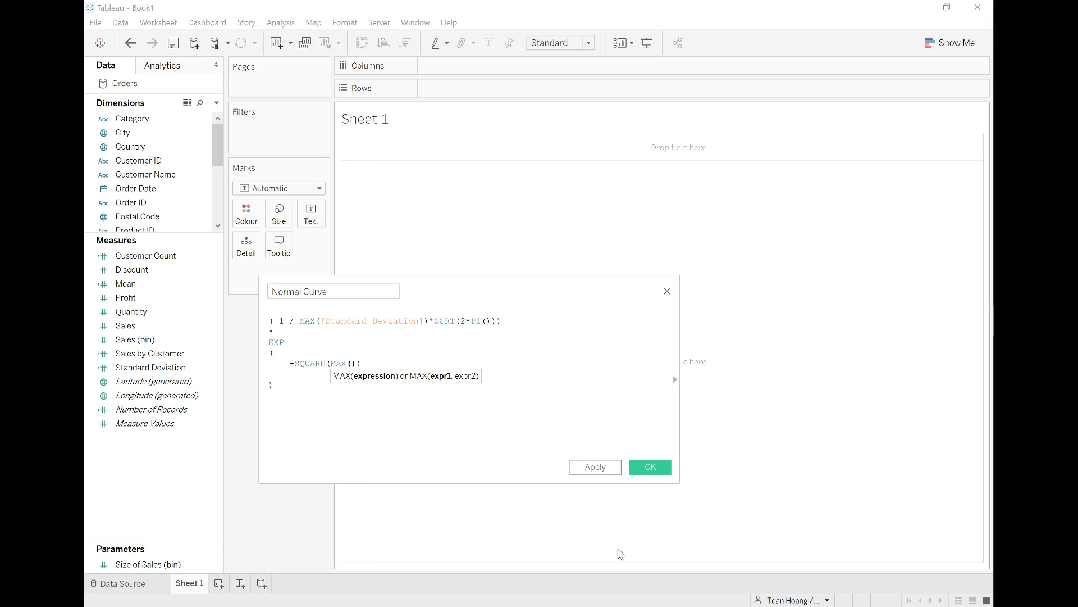
pyautogui.write('sal')
pyautogui.press('Down')
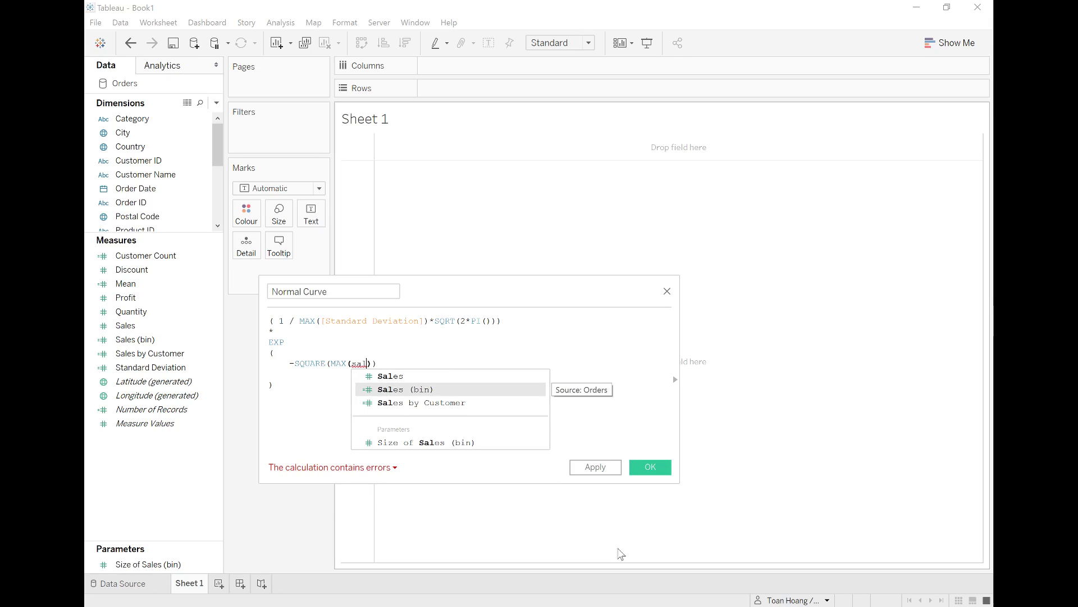
pyautogui.press('Return')
pyautogui.press('Right')
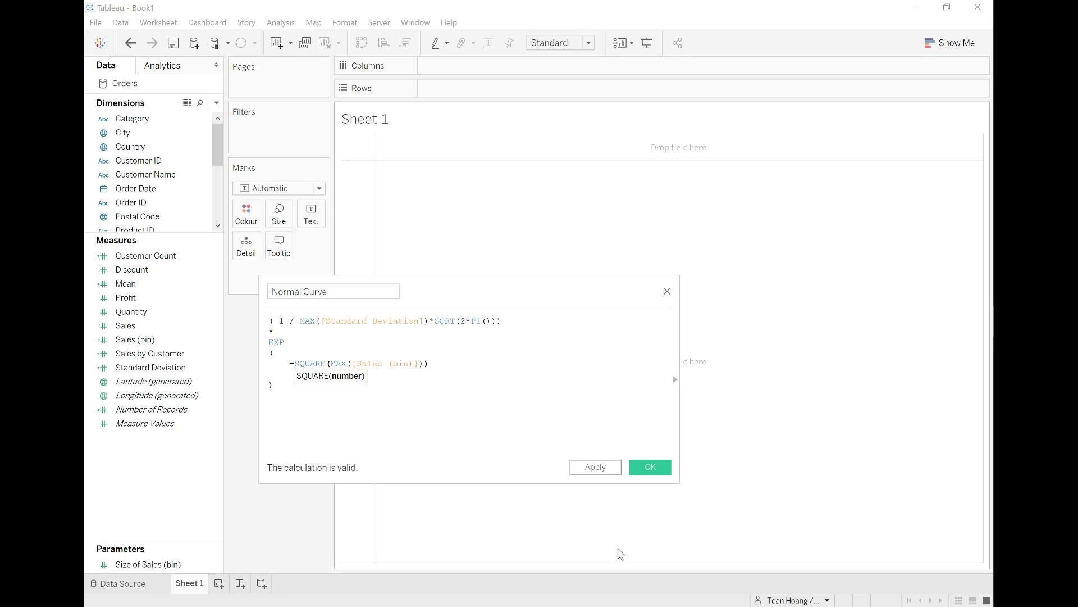
# Subtract MAX([Mean]) from MAX([Sales (bin)]) inside the SQUARE function.
pyautogui.write('-max')
pyautogui.press('Return')
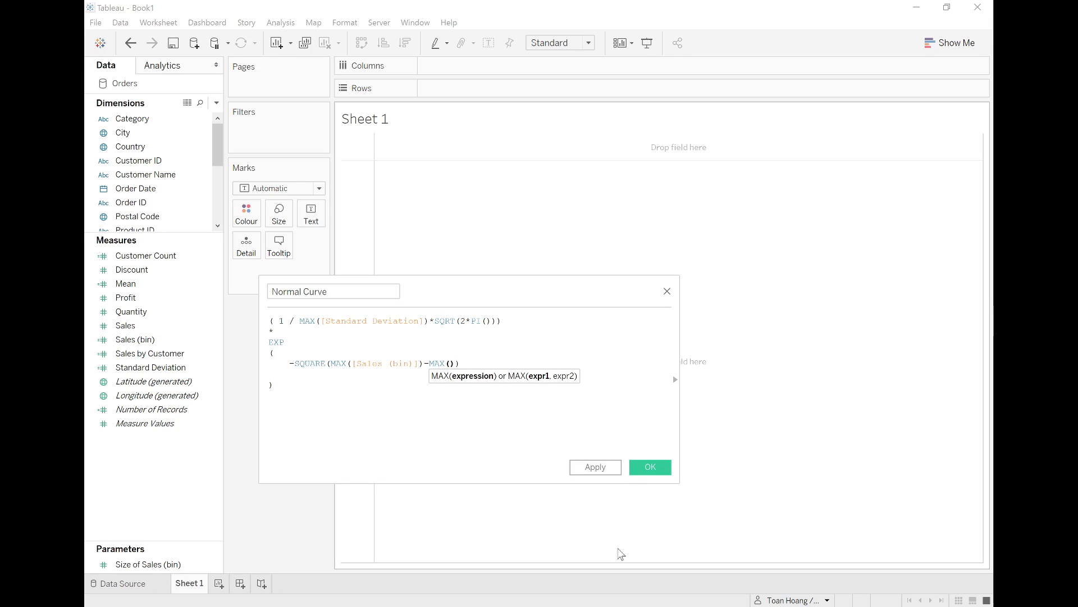
pyautogui.write('mea')
pyautogui.press('Return')
pyautogui.press('Right')
pyautogui.press('Right')
pyautogui.press('Right')
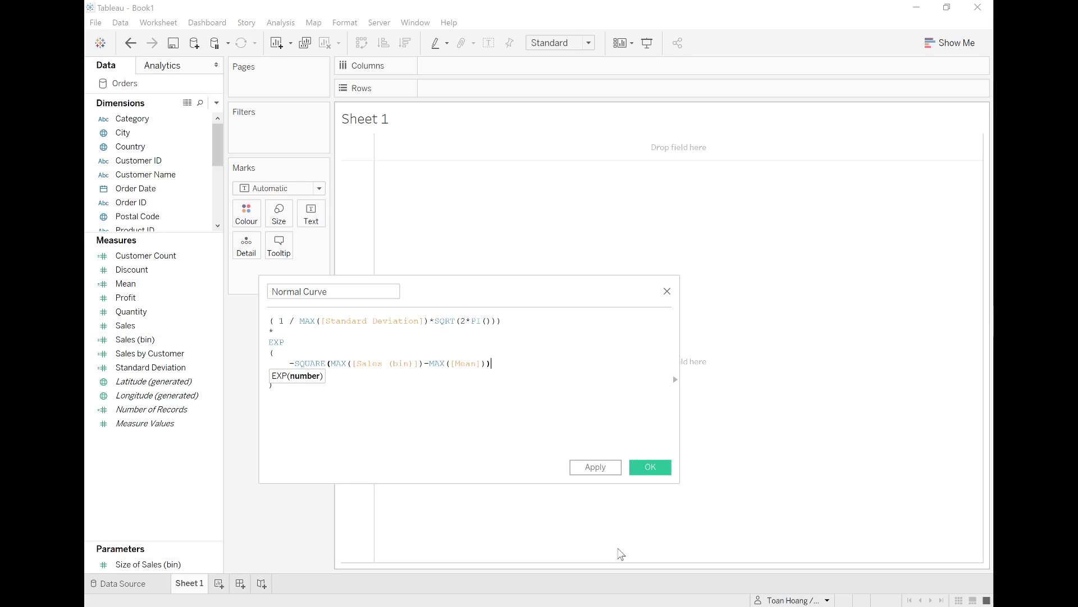
# Divide the squared term by ( 2 * SQUARE(MAX([Standard Deviation]))) on a new line, and save the Normal Curve field.
pyautogui.press('Tab')
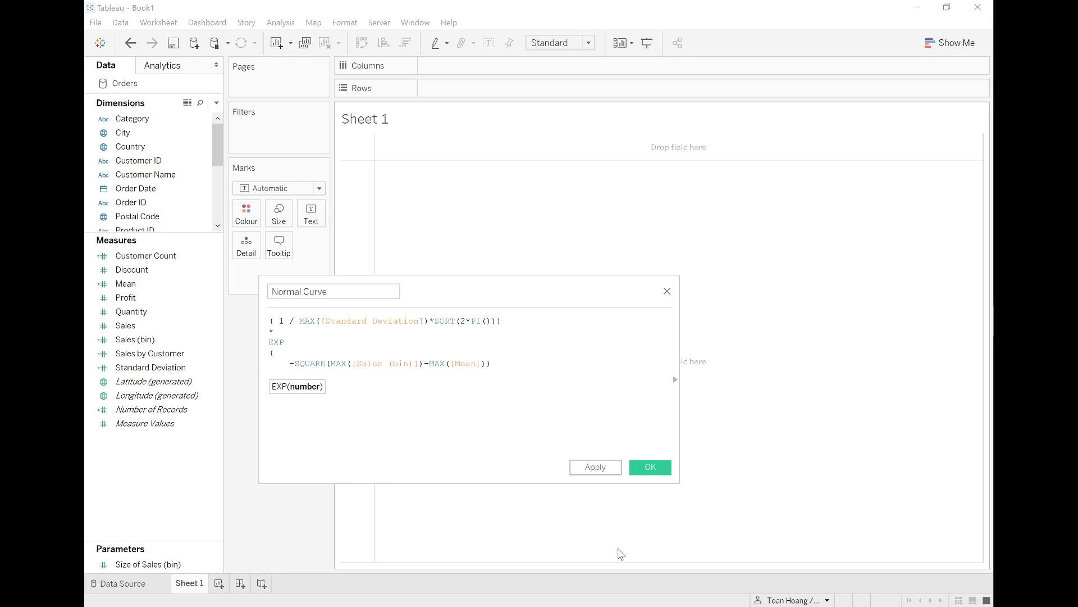
pyautogui.write('/ ( 2 * sq')
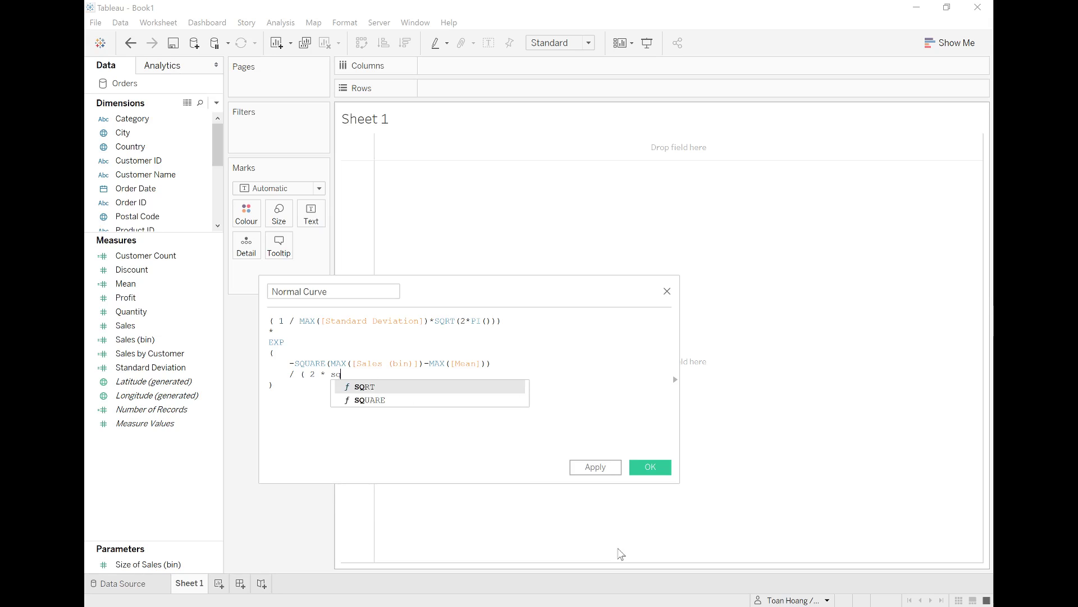
pyautogui.press('Down')
pyautogui.press('Return')
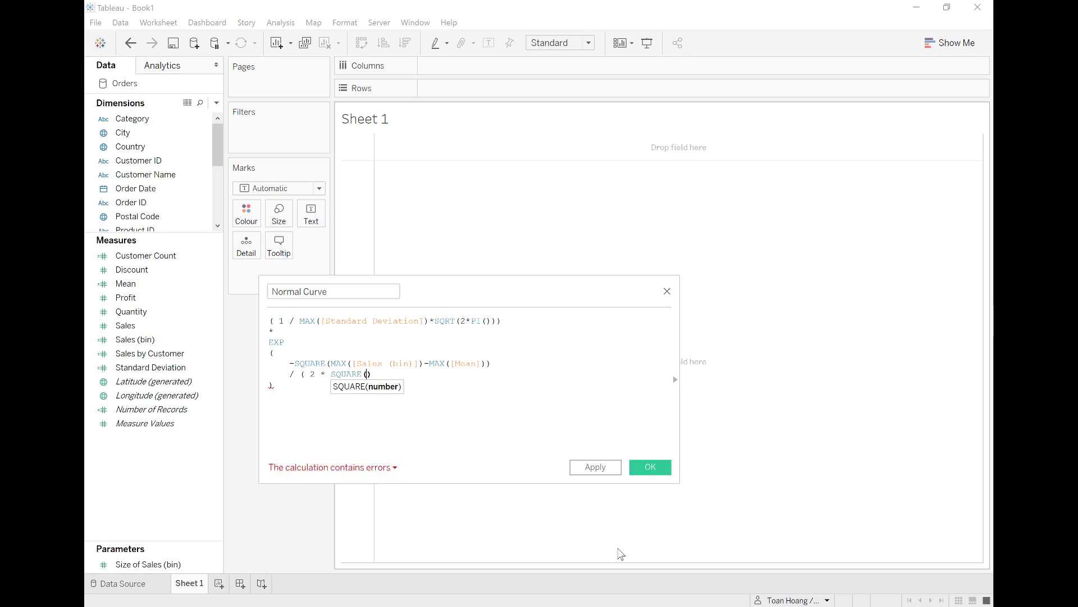
pyautogui.write('max')
pyautogui.press('Return')
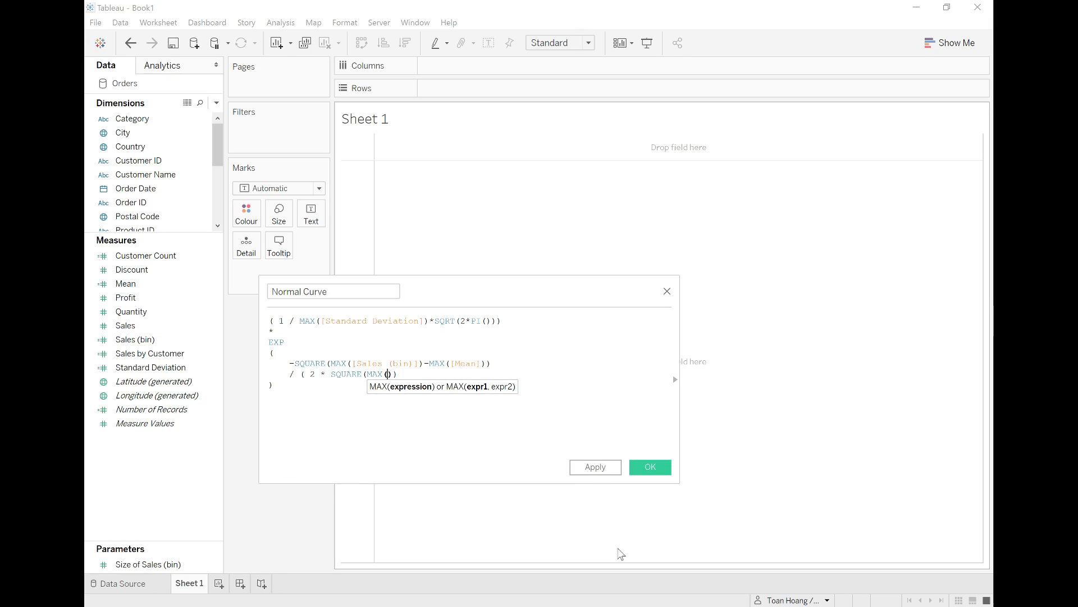
pyautogui.write('sta')
pyautogui.press('Return')
pyautogui.write(')')
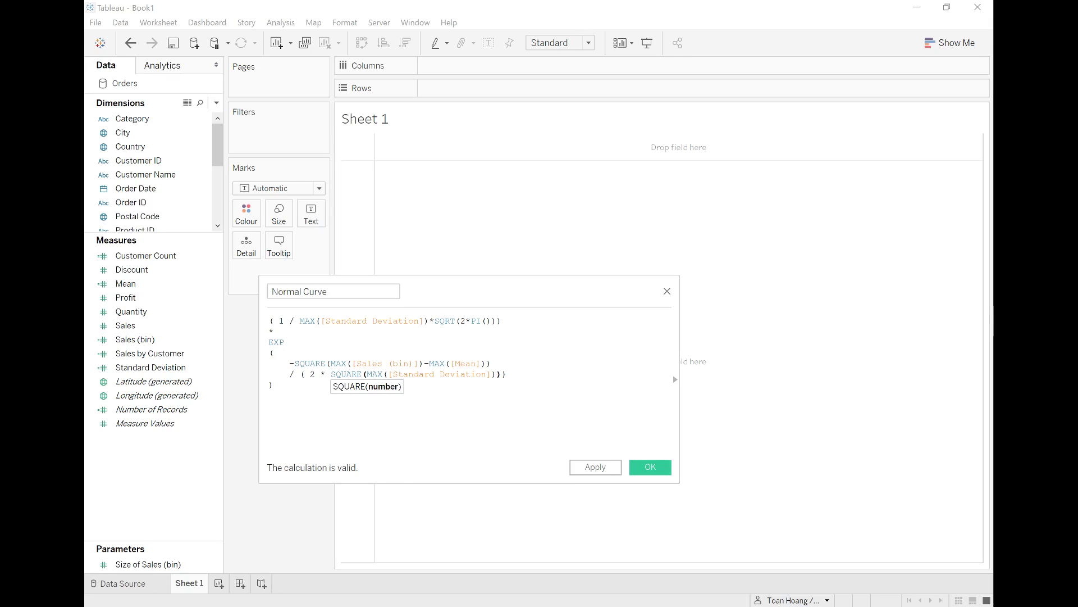
pyautogui.click(273, 385)
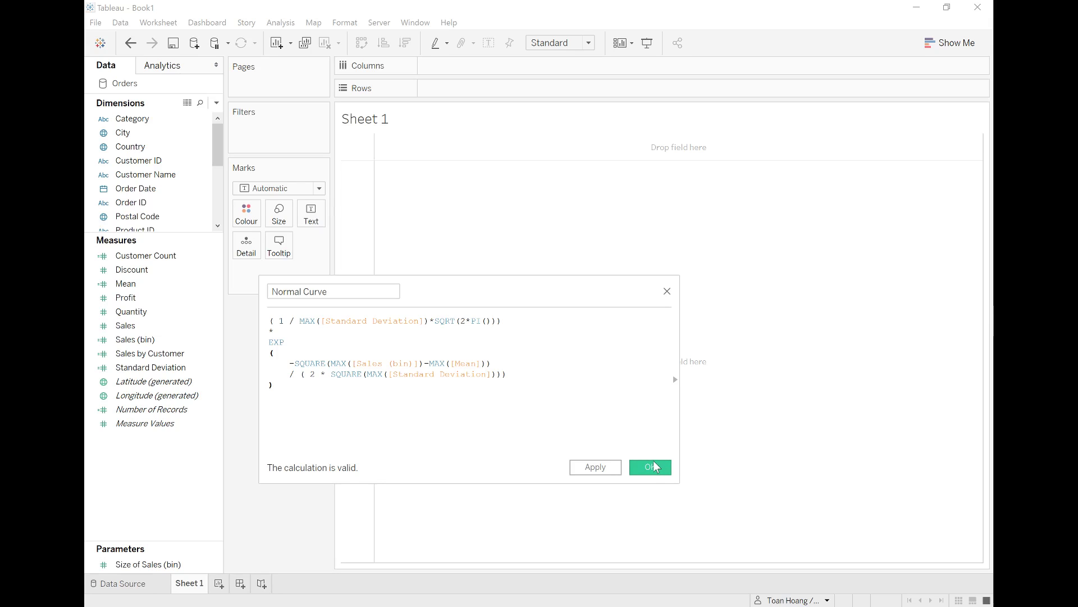
pyautogui.click(650, 467)
# Start a calculated field named Normal (Adjusted) with the expression WINDOW_MAX([Customer Count]).
pyautogui.rightClick(160, 472)
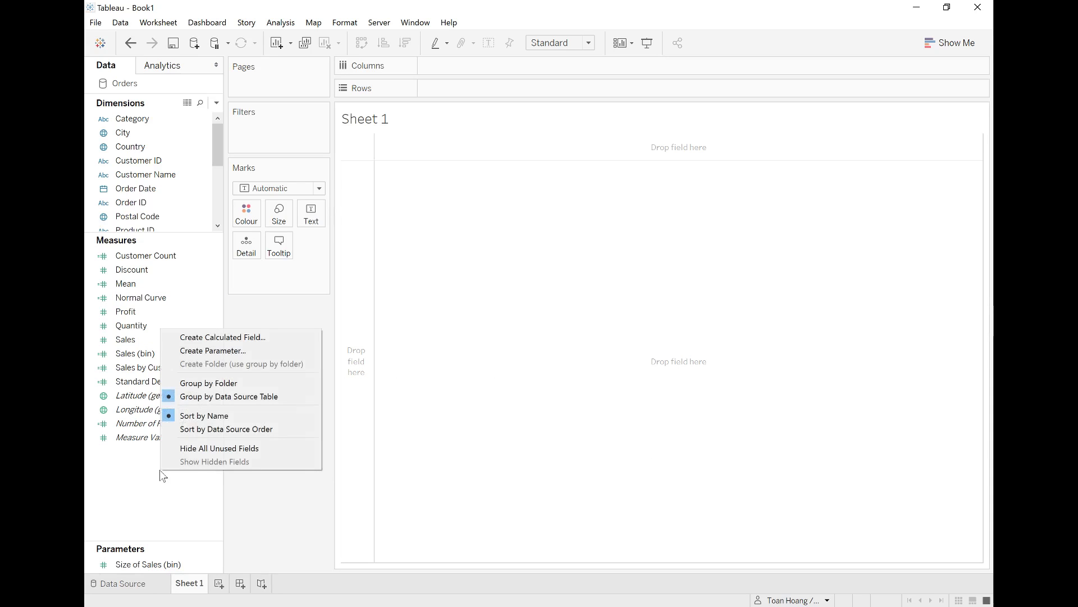
pyautogui.click(227, 338)
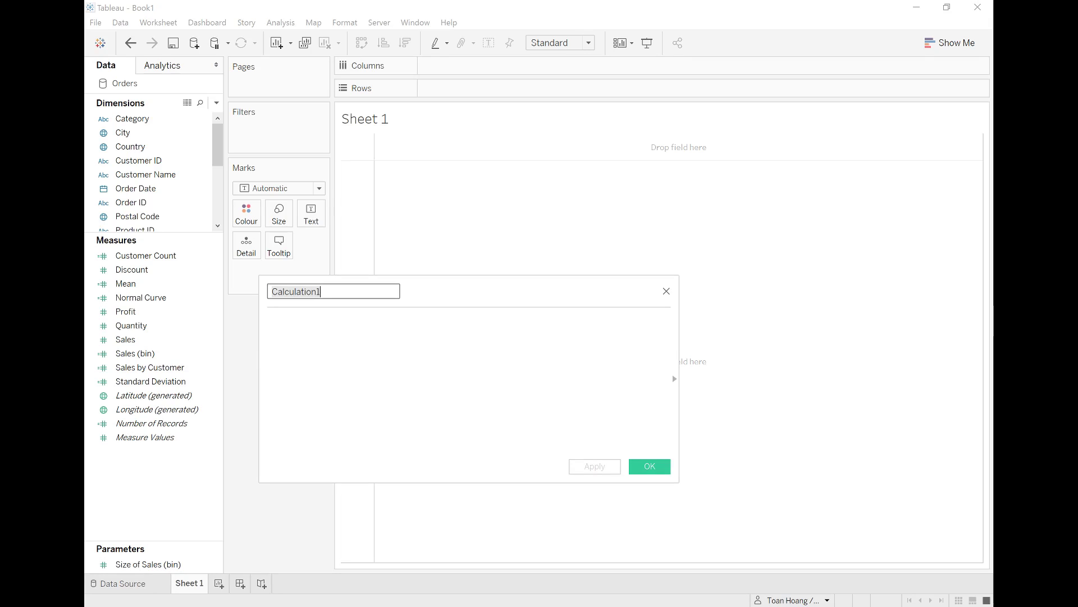
pyautogui.write('Normal')
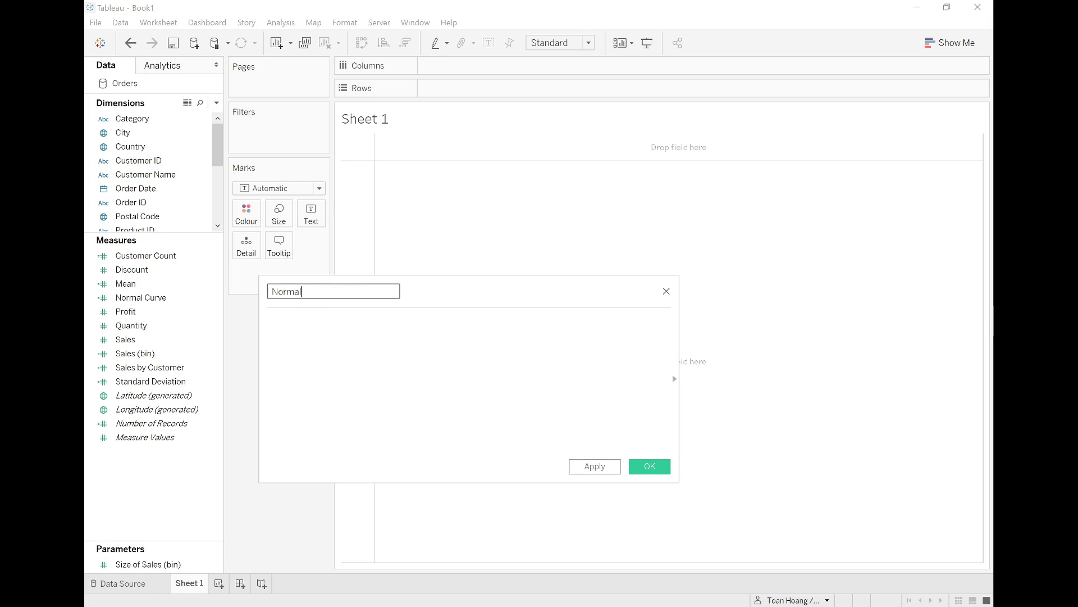
pyautogui.write(' (Adjusted)')
pyautogui.click(270, 320)
pyautogui.write('window')
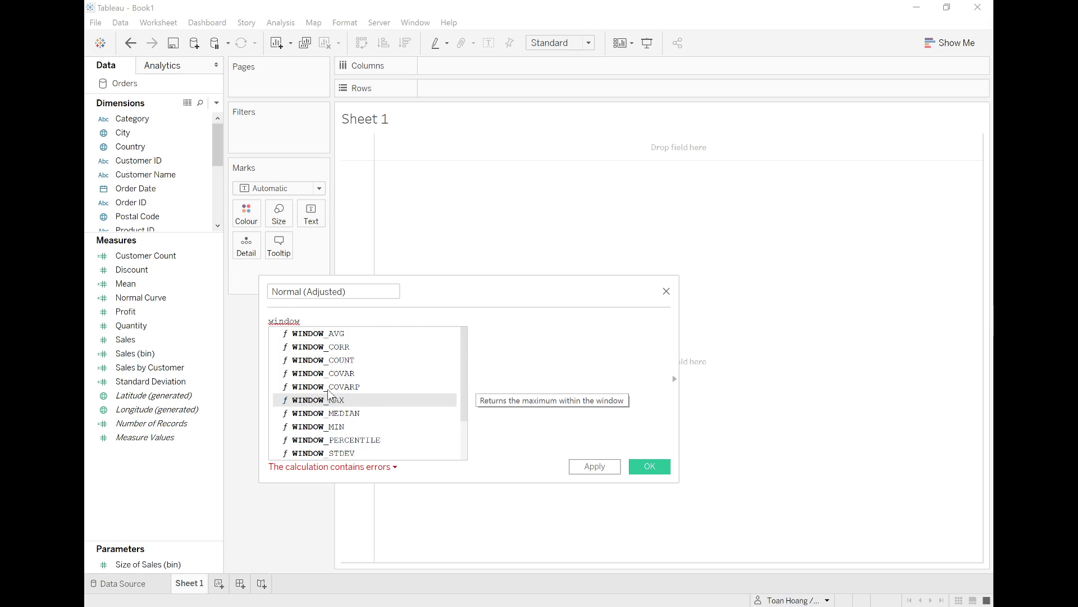
pyautogui.click(330, 399)
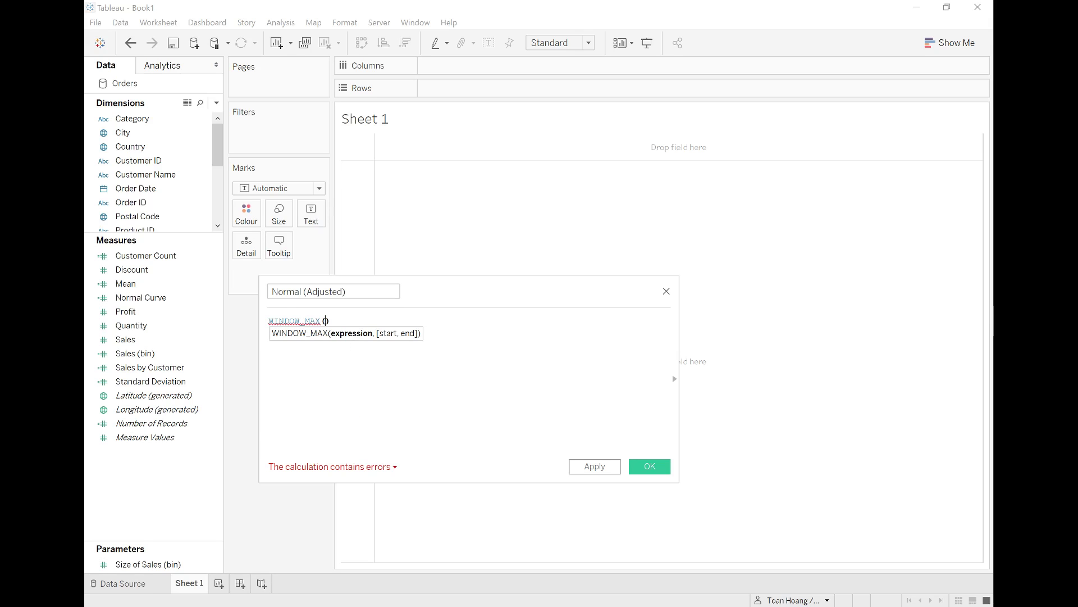
pyautogui.write('cust')
pyautogui.press('Return')
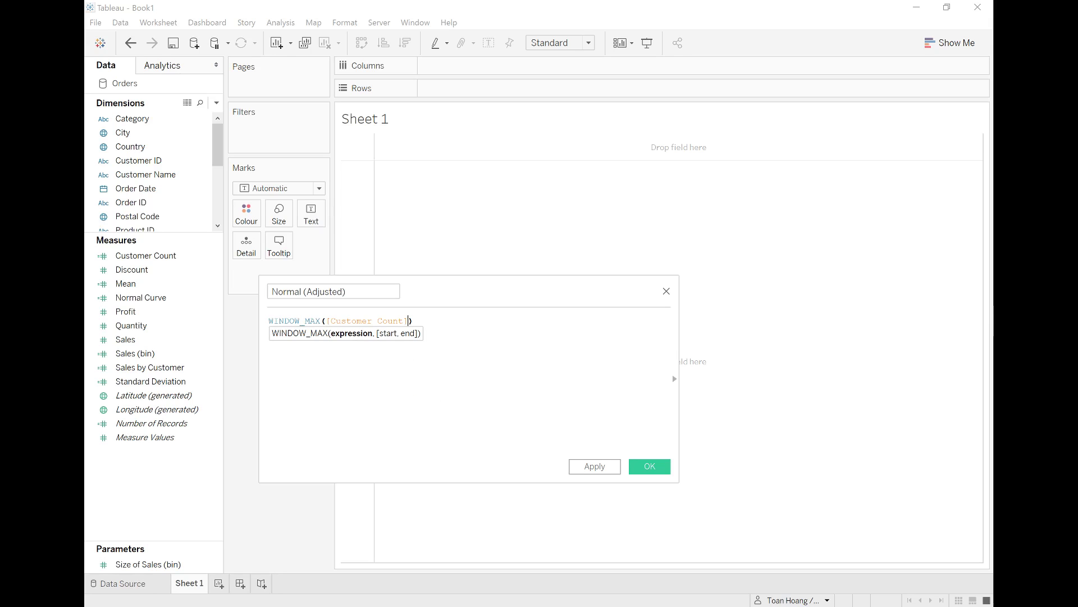
pyautogui.click(413, 321)
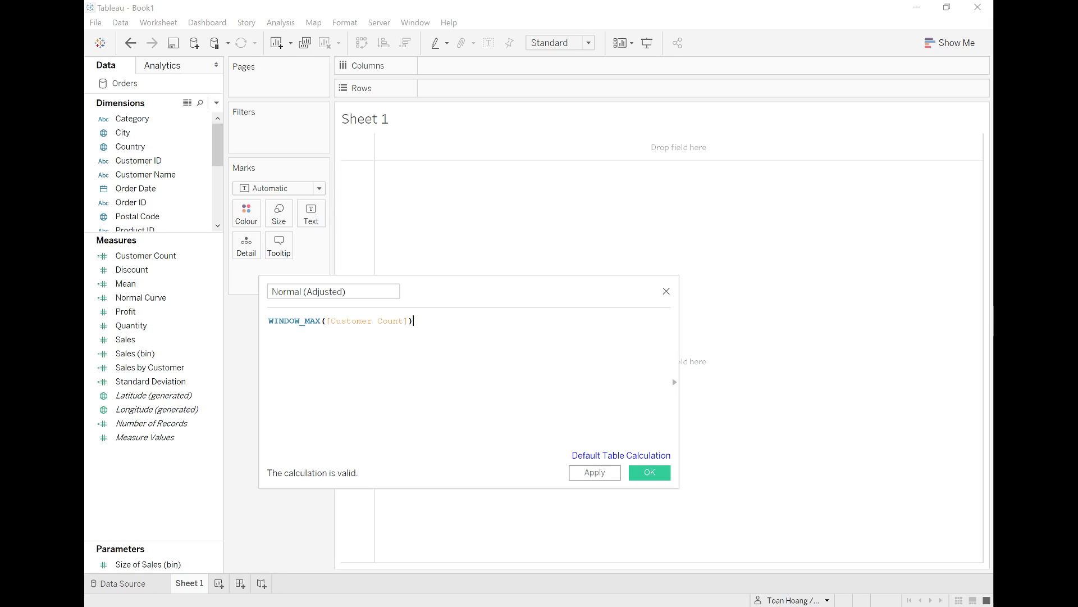
# Extend the Normal (Adjusted) formula by dividing by WINDOW_MAX([Normal Curve]) and multiplying by [Normal Curve].
pyautogui.write('/window')
pyautogui.press('Down')
pyautogui.press('Down')
pyautogui.press('Down')
pyautogui.press('Down')
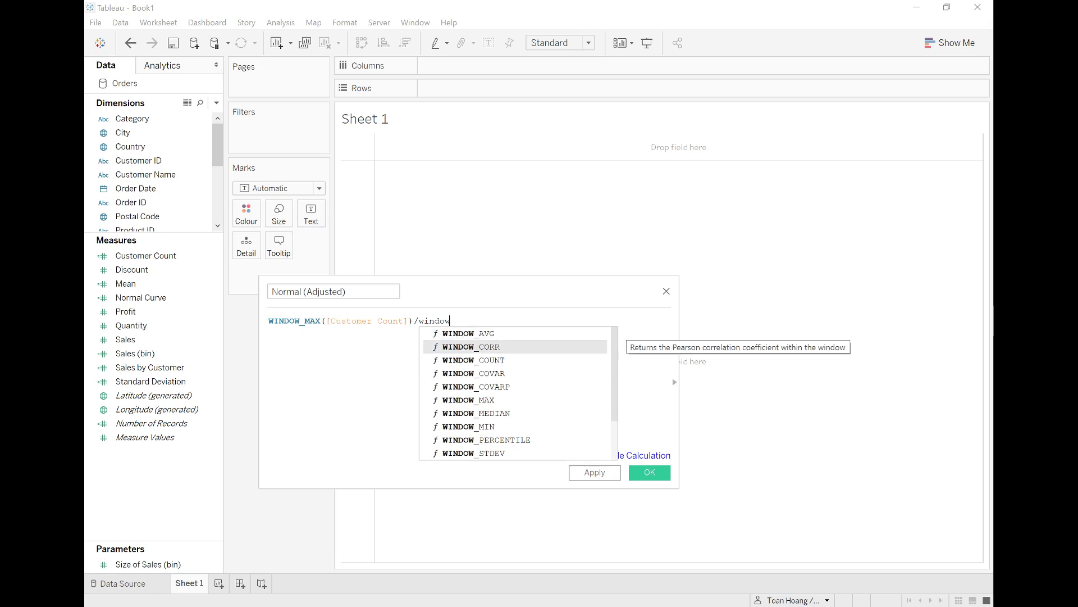
pyautogui.press('Down')
pyautogui.press('Return')
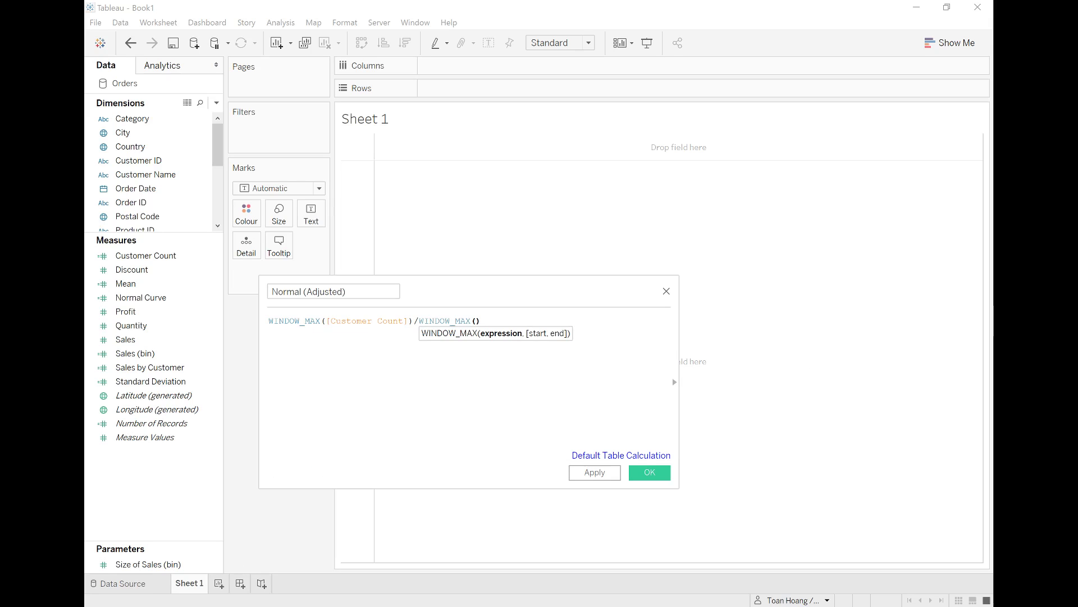
pyautogui.write('norm')
pyautogui.press('Return')
pyautogui.press('Right')
pyautogui.write('*nor')
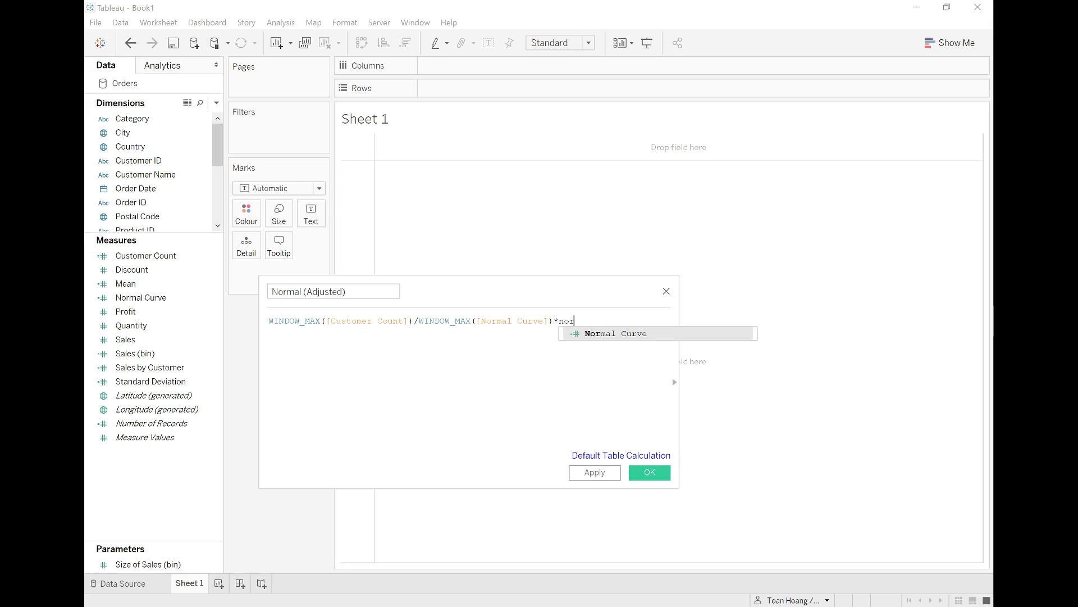
pyautogui.press('Return')
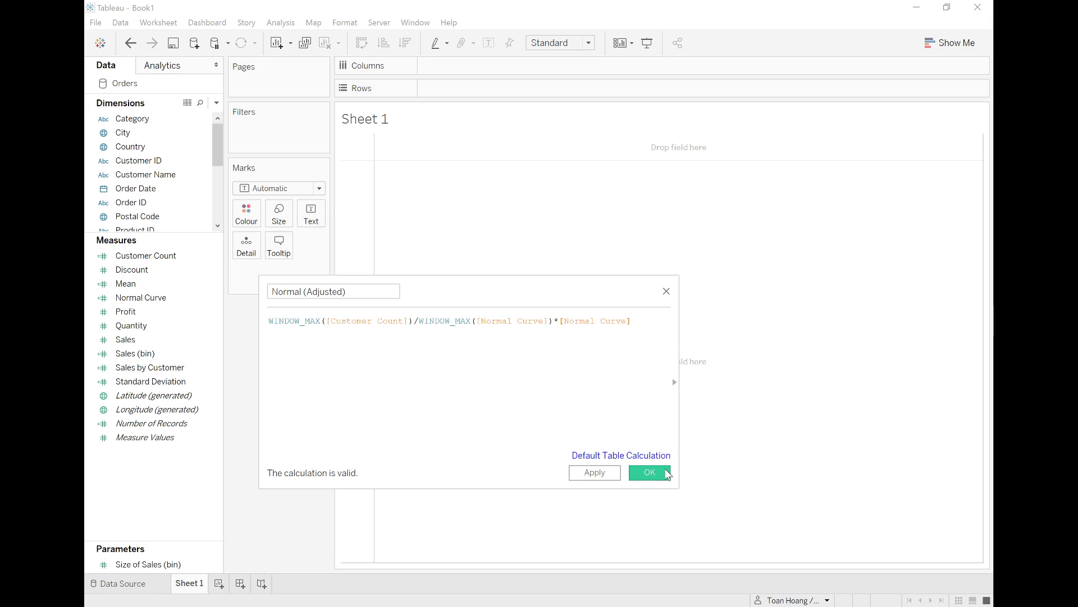
# Save the Normal (Adjusted) field, and plot two copies of it on Rows against Sales (bin) as a continuous dimension on Columns.
pyautogui.click(661, 477)
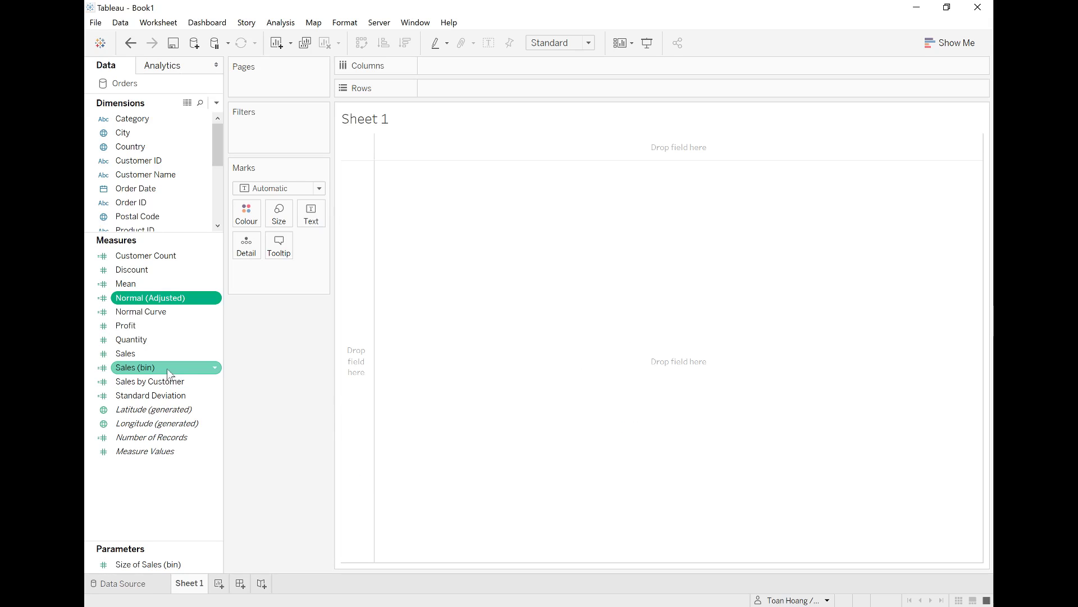
pyautogui.moveTo(167, 369); pyautogui.dragTo(470, 70)
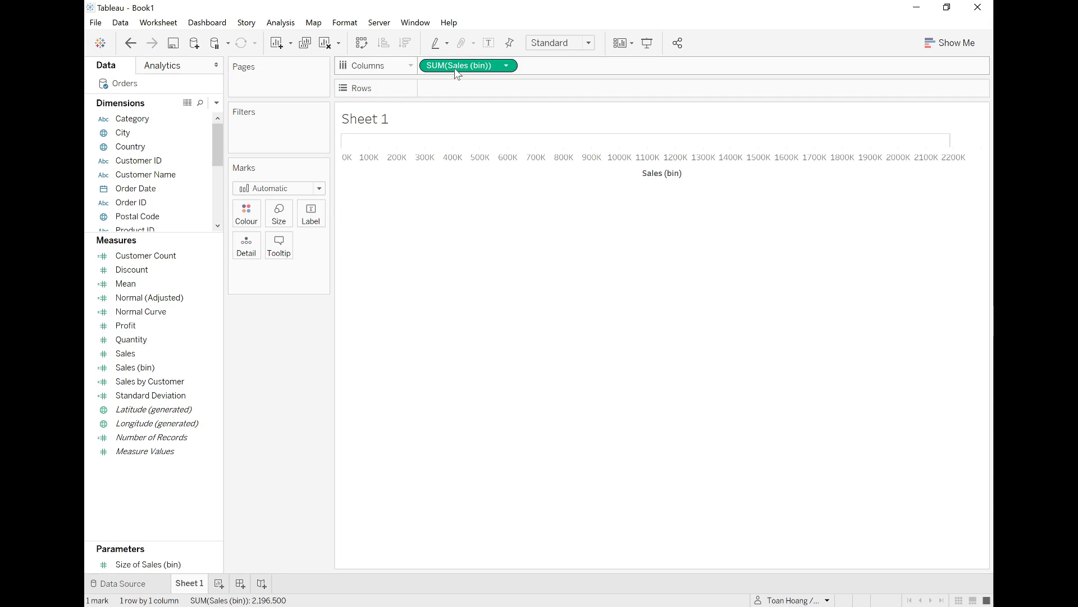
pyautogui.rightClick(457, 66)
pyautogui.click(503, 163)
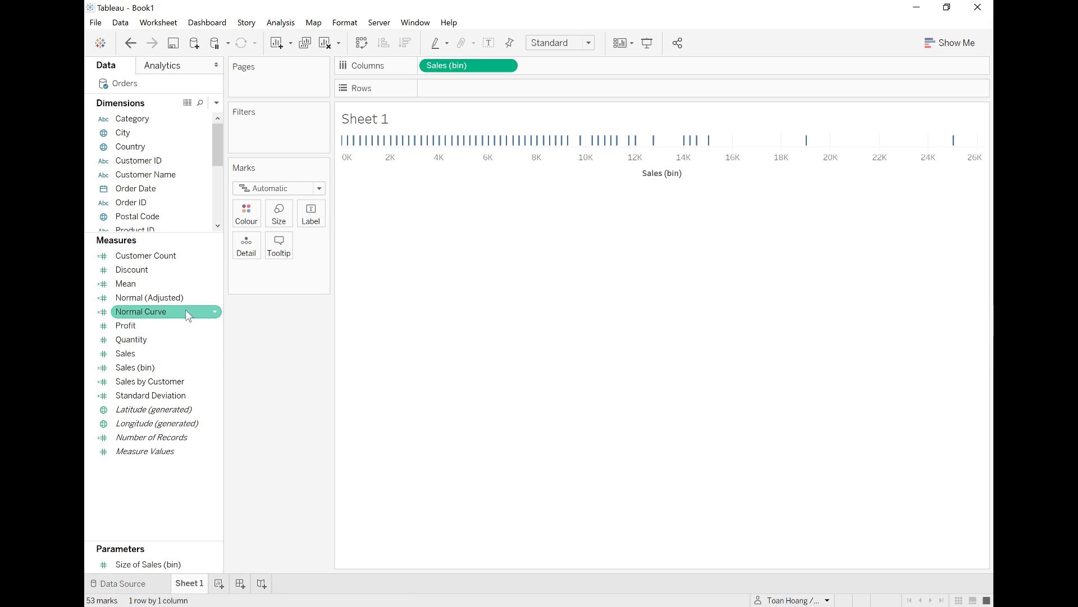
pyautogui.moveTo(178, 299); pyautogui.dragTo(463, 89)
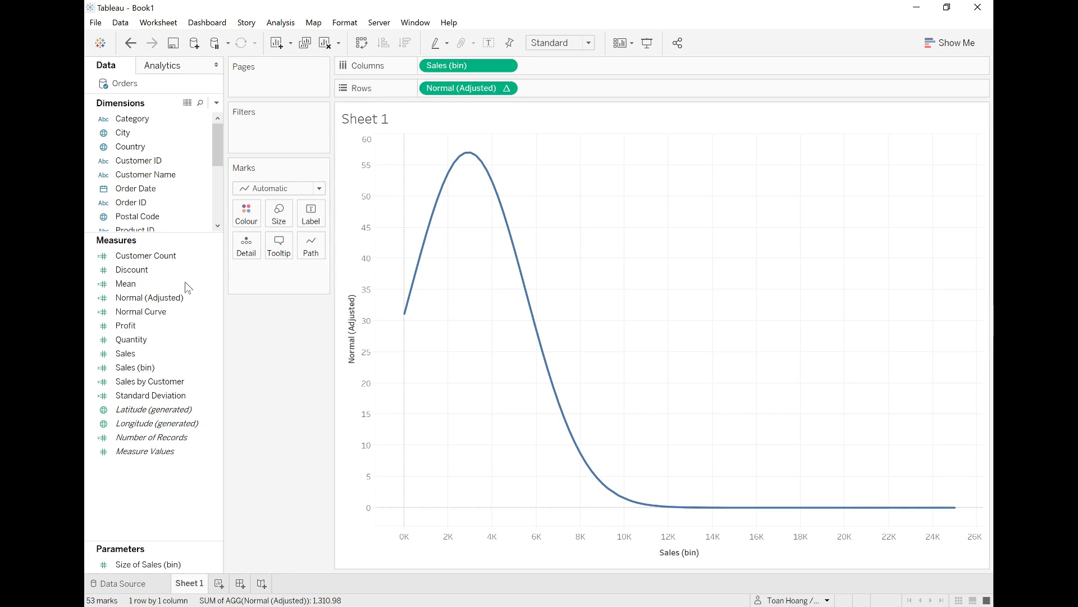
pyautogui.moveTo(168, 296); pyautogui.dragTo(435, 82)
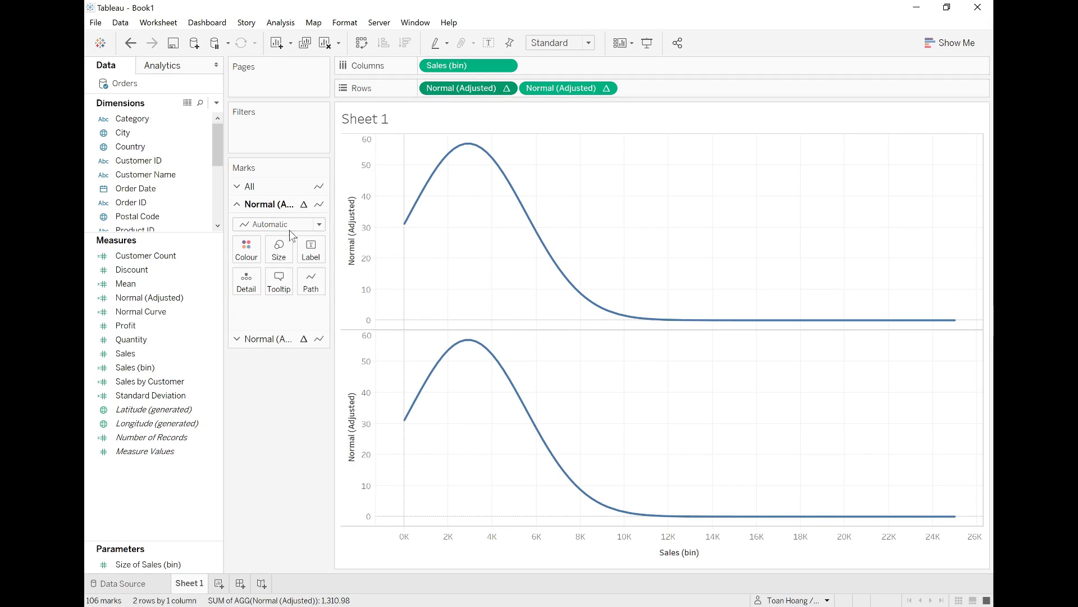
# Show the first Normal (Adjusted) as Gantt bars sized by the negated Customer Count, -[Customer Count].
pyautogui.click(278, 225)
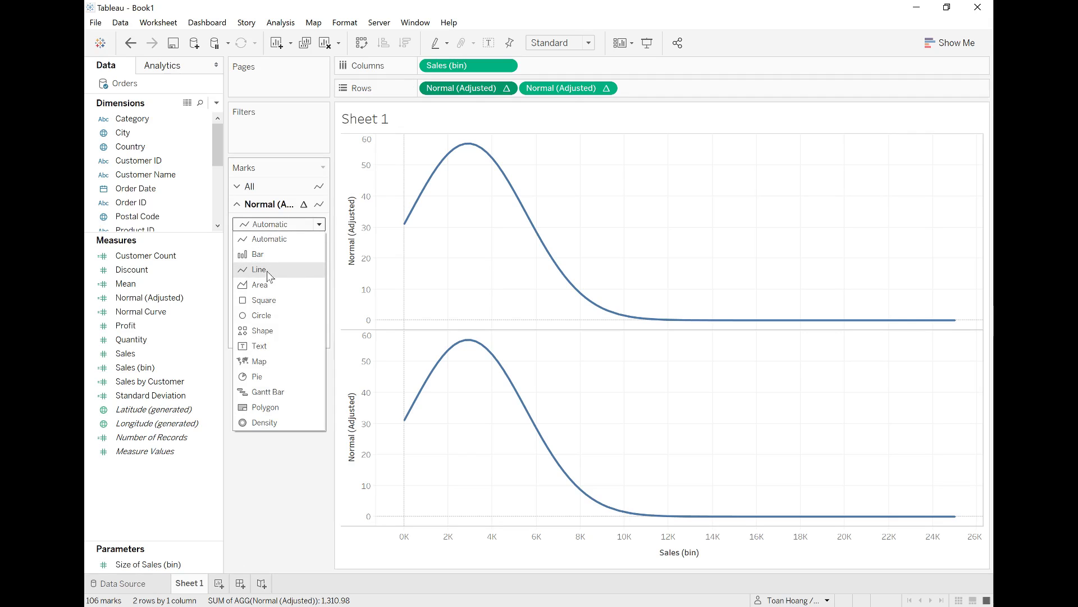
pyautogui.click(278, 393)
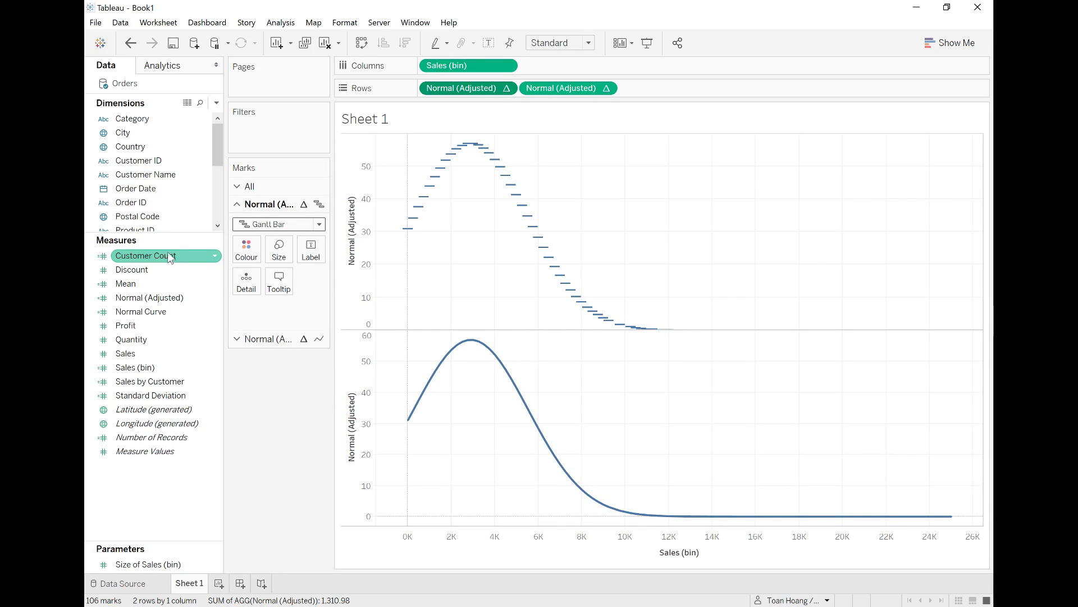
pyautogui.moveTo(169, 256); pyautogui.dragTo(284, 254)
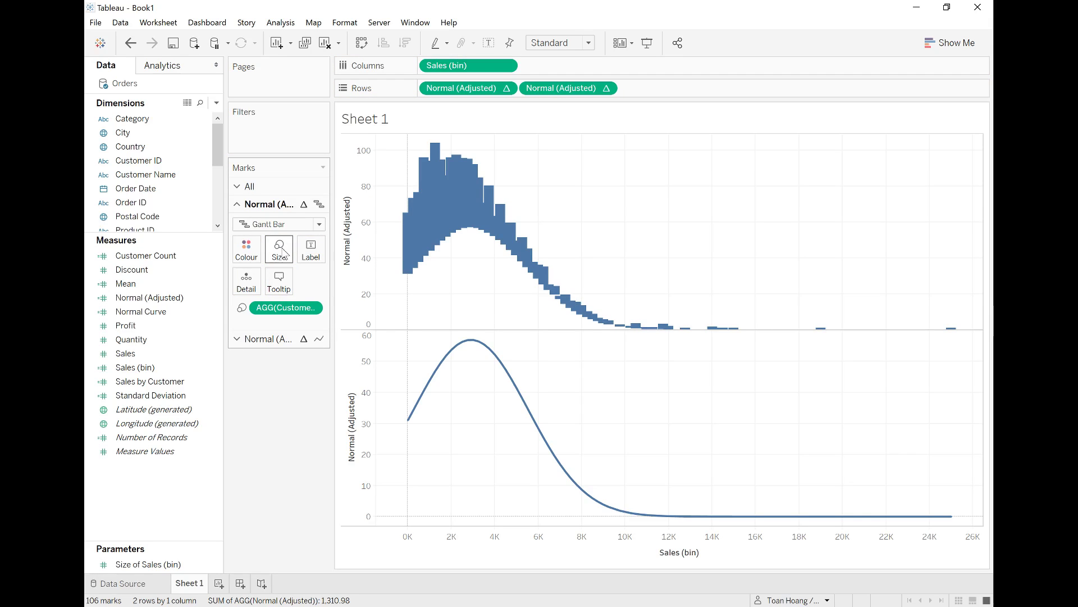
pyautogui.doubleClick(292, 308)
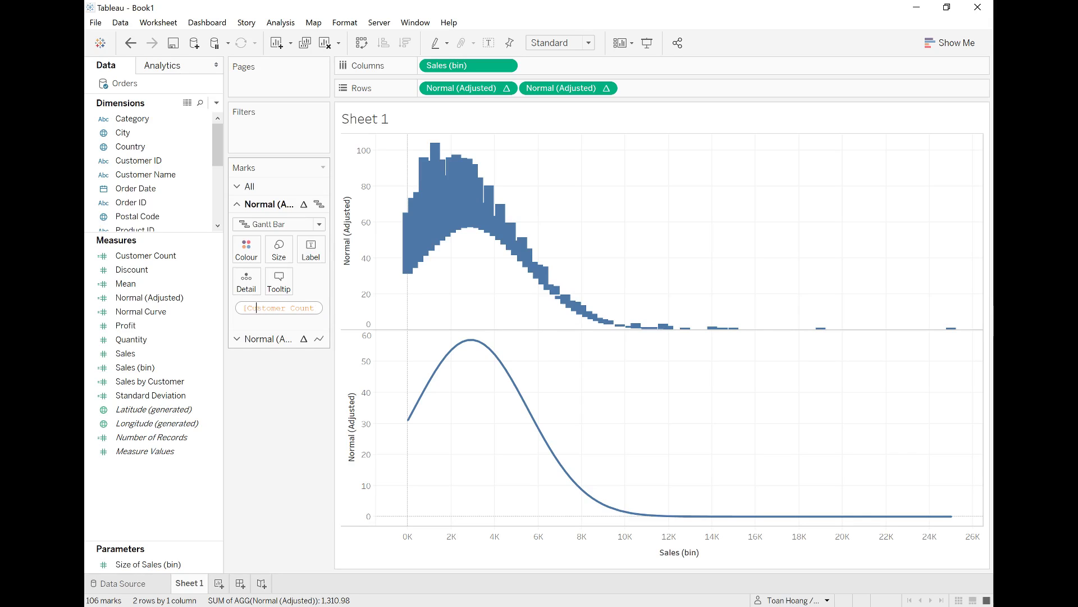
pyautogui.write('-')
pyautogui.press('Return')
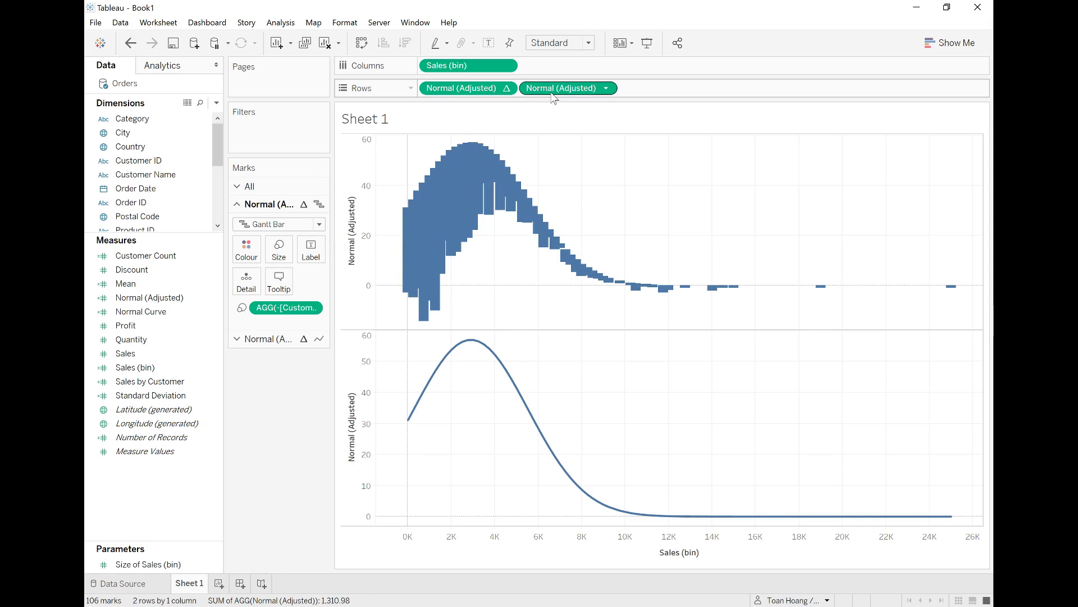
# Combine the two Normal (Adjusted) measures into a dual-axis chart and synchronise their axes.
pyautogui.click(606, 88)
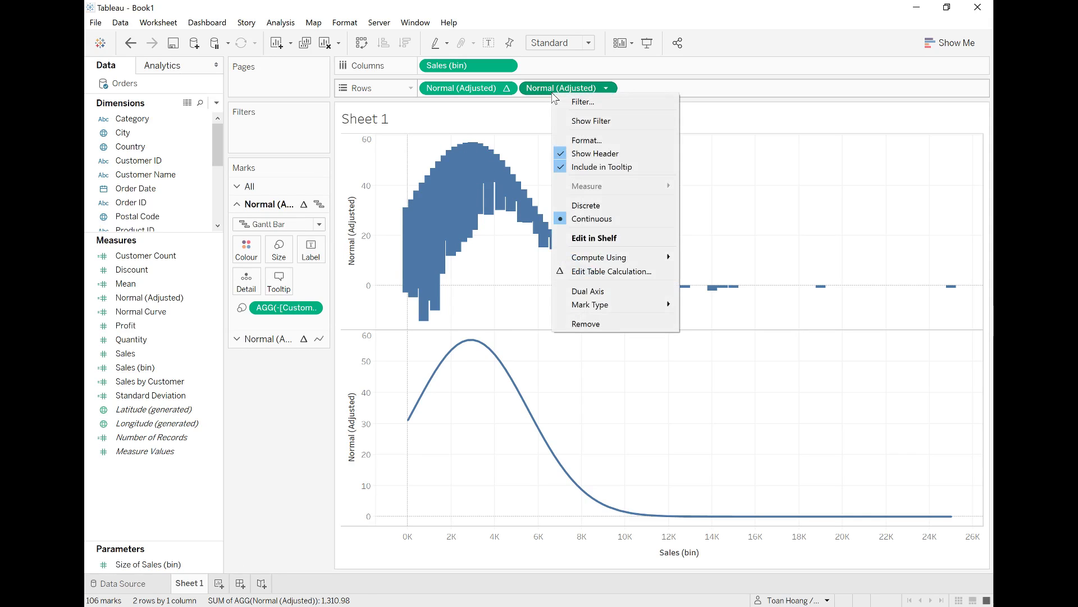
pyautogui.click(613, 291)
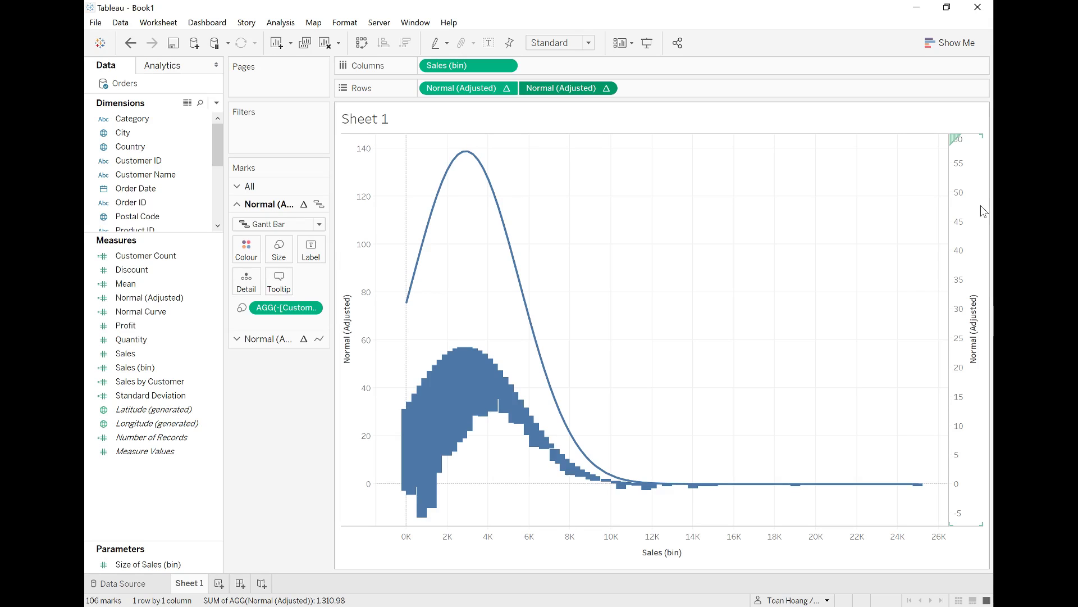
pyautogui.rightClick(969, 197)
pyautogui.click(939, 271)
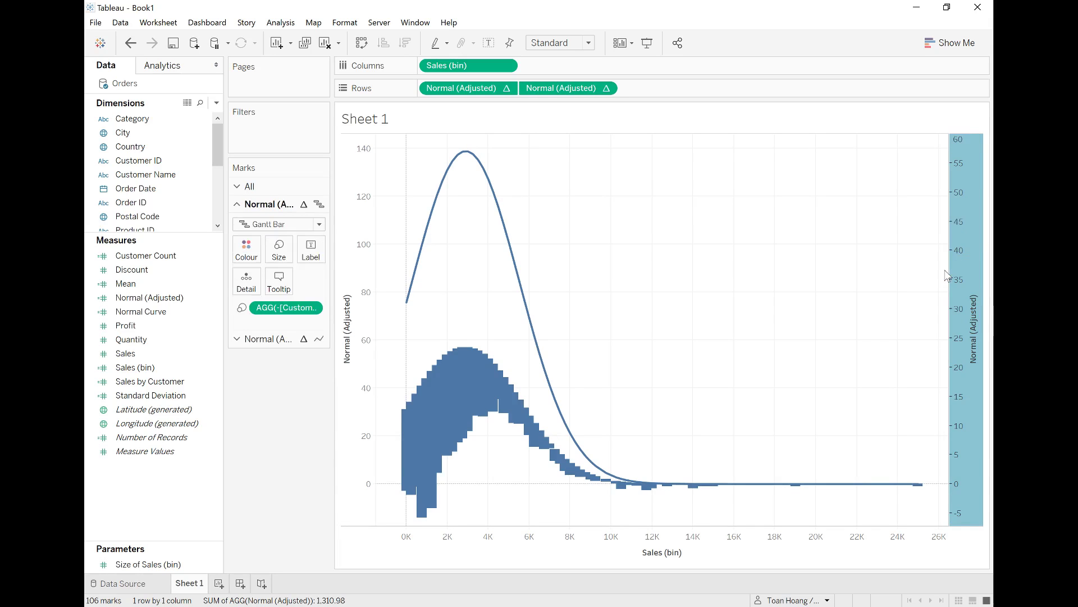
# Make the Gantt bars narrower and colour the Normal (Adjusted) line red.
pyautogui.click(279, 250)
pyautogui.moveTo(356, 282); pyautogui.dragTo(308, 286)
pyautogui.click(270, 339)
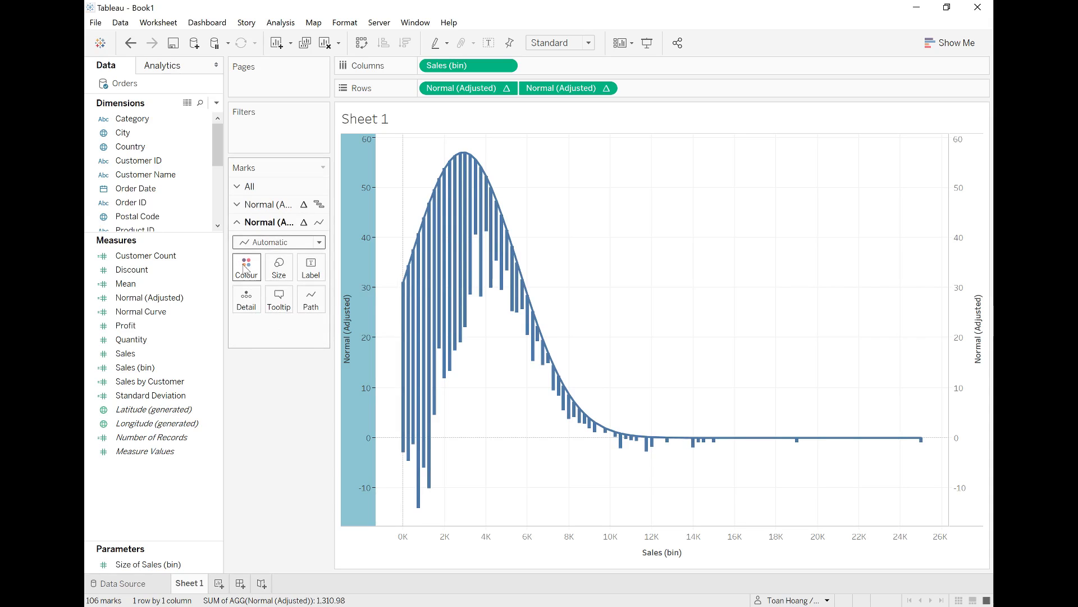
pyautogui.click(245, 268)
pyautogui.click(255, 372)
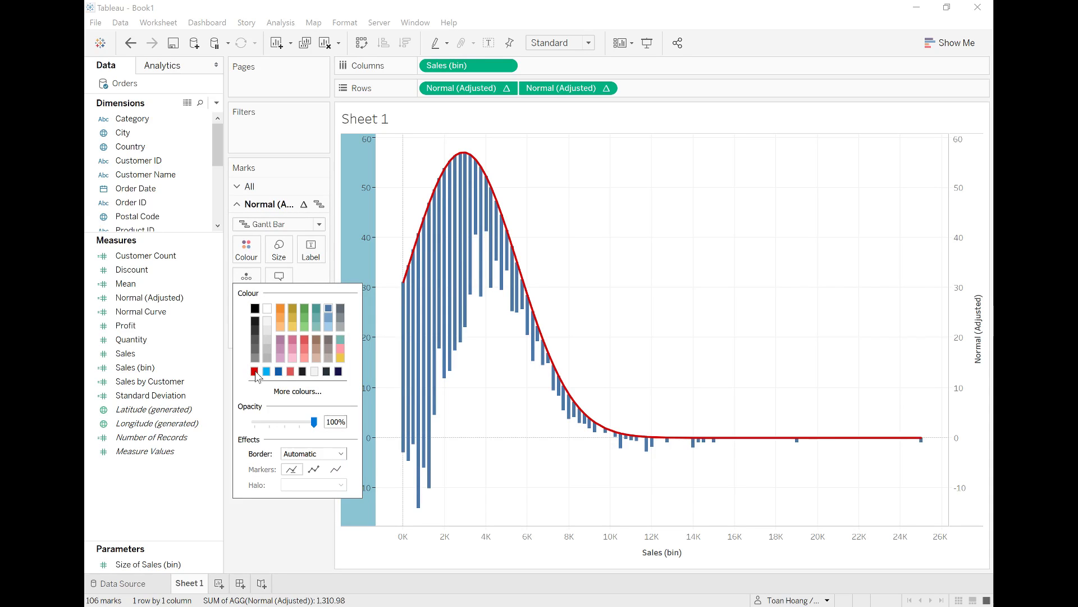
pyautogui.click(686, 346)
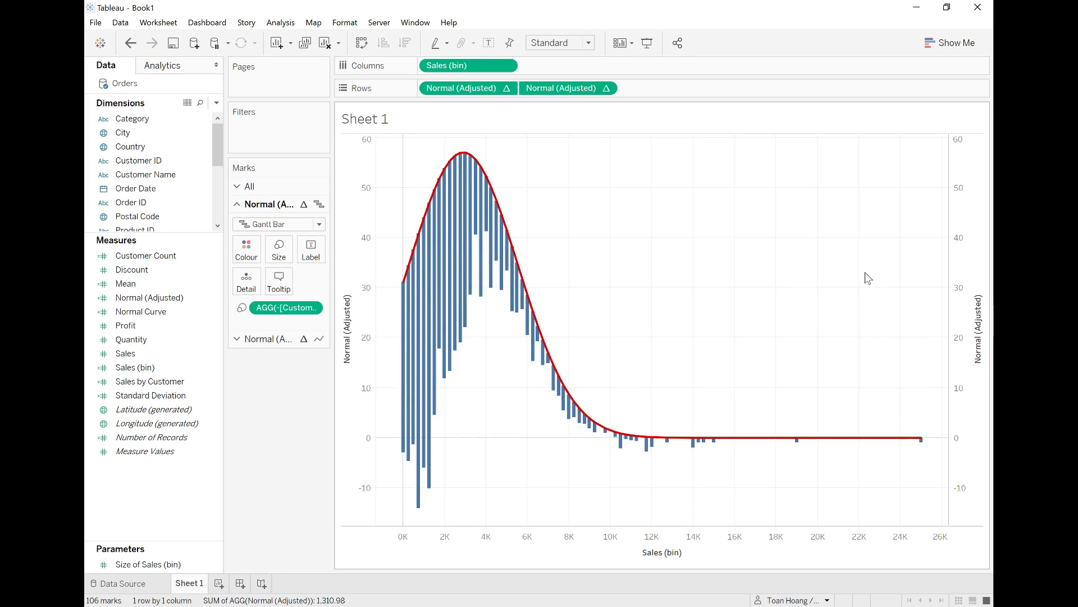
# Hide the secondary Normal (Adjusted) axis header and title the remaining vertical axis Customer Count.
pyautogui.rightClick(959, 261)
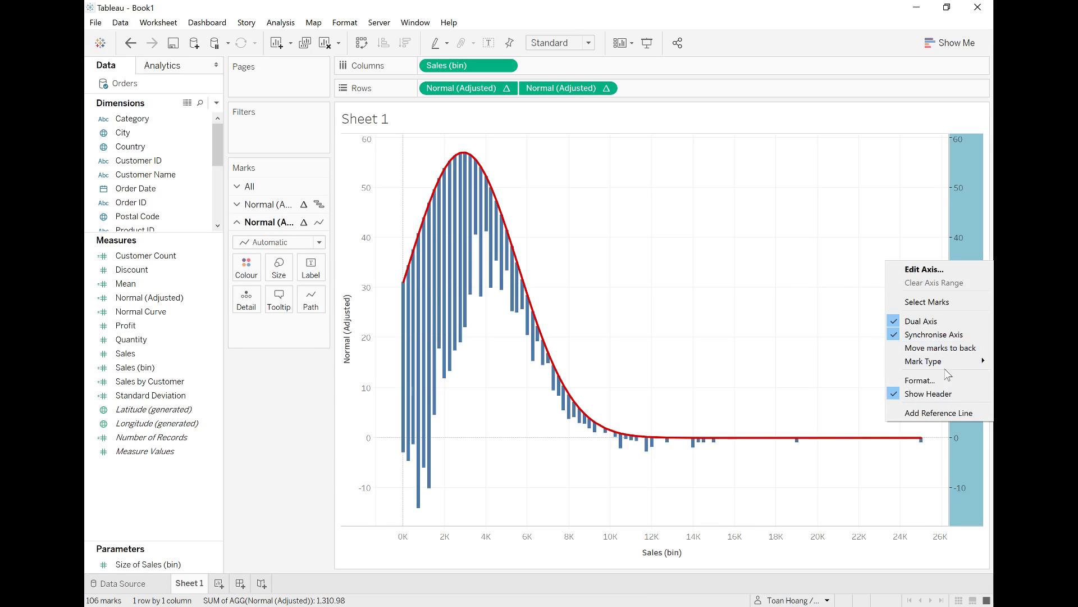
pyautogui.click(941, 393)
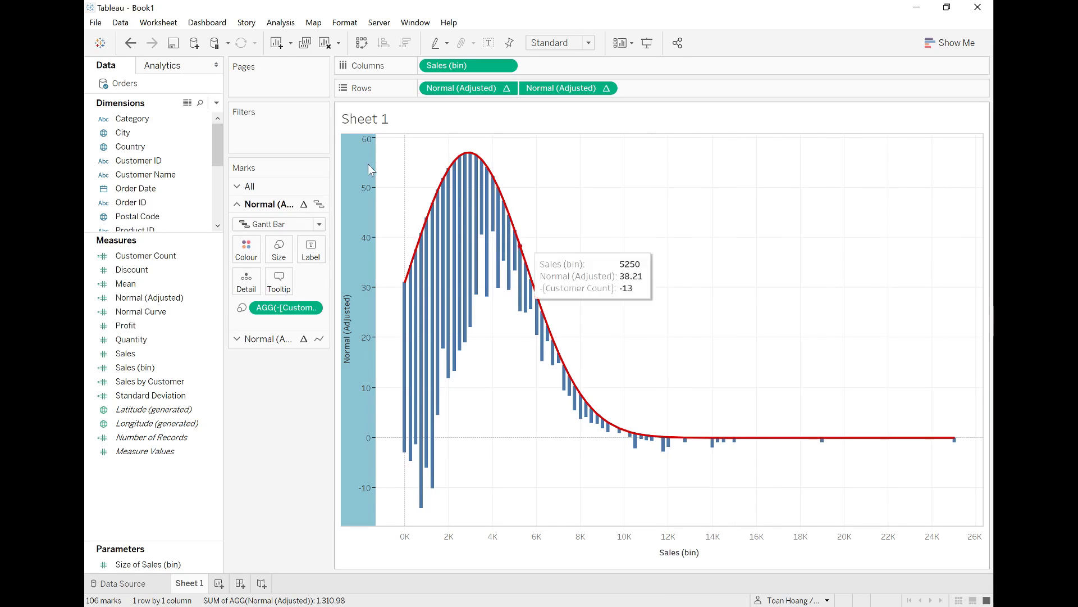
pyautogui.doubleClick(351, 305)
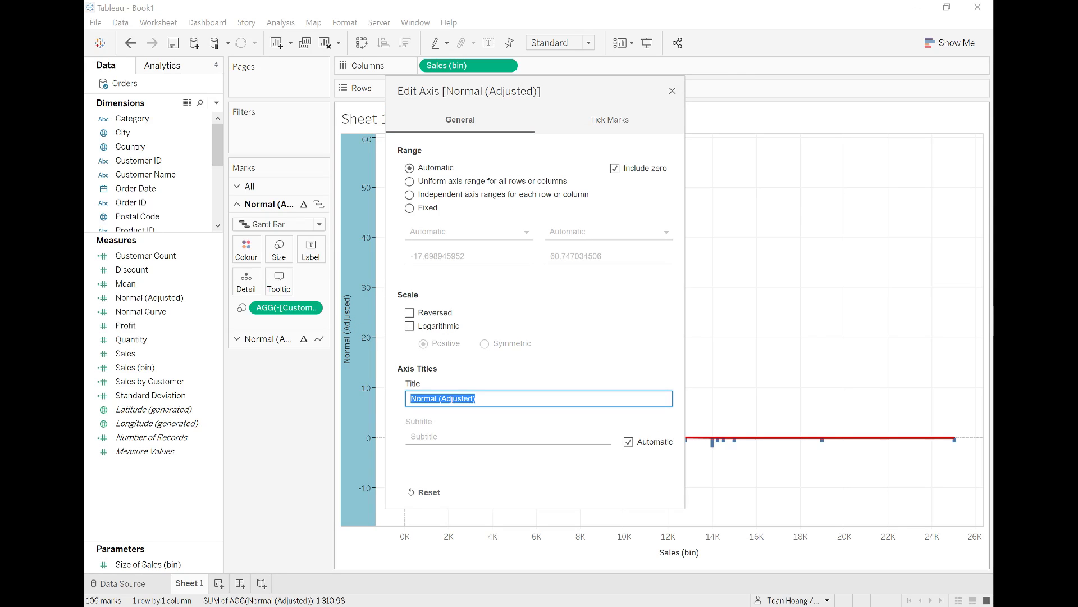
pyautogui.write('Customer Count')
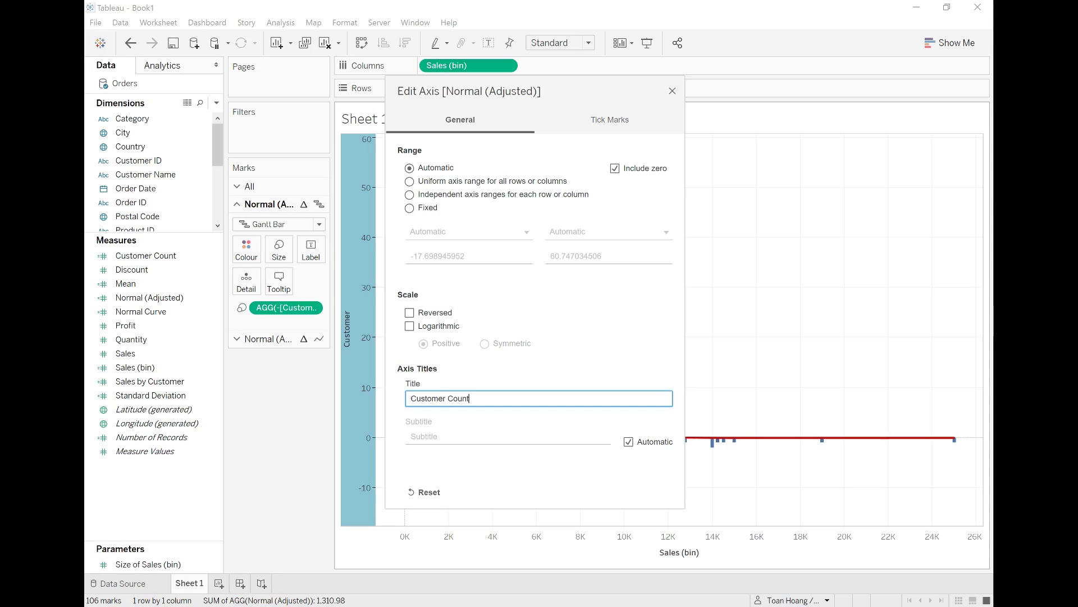
pyautogui.click(673, 91)
# Hide the sheet title and show the finished chart in presentation mode.
pyautogui.rightClick(384, 120)
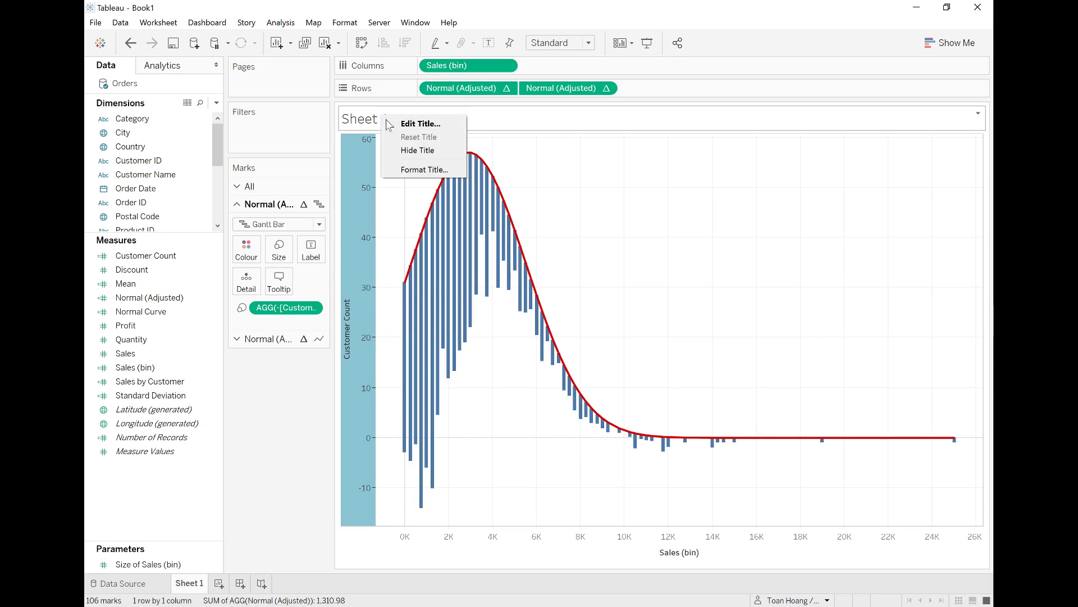
pyautogui.click(414, 147)
pyautogui.rightClick(544, 177)
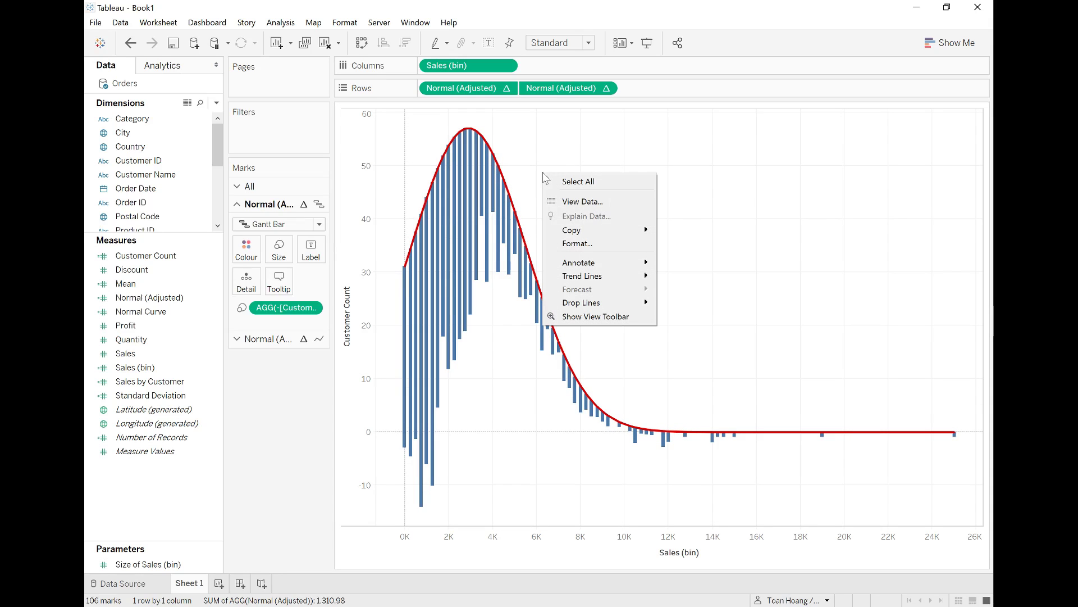
pyautogui.click(766, 253)
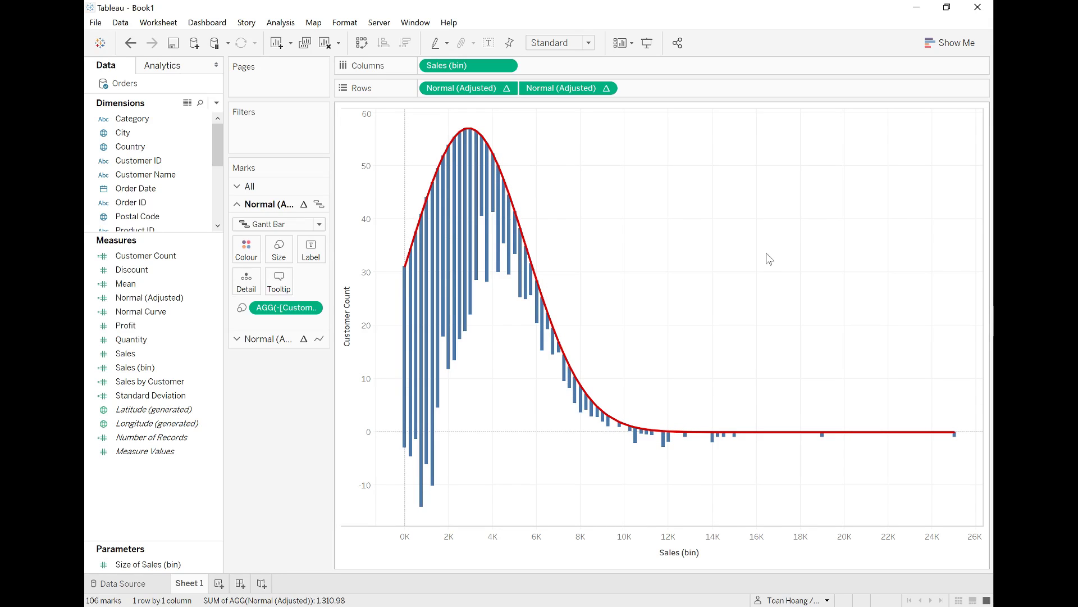
pyautogui.click(647, 44)
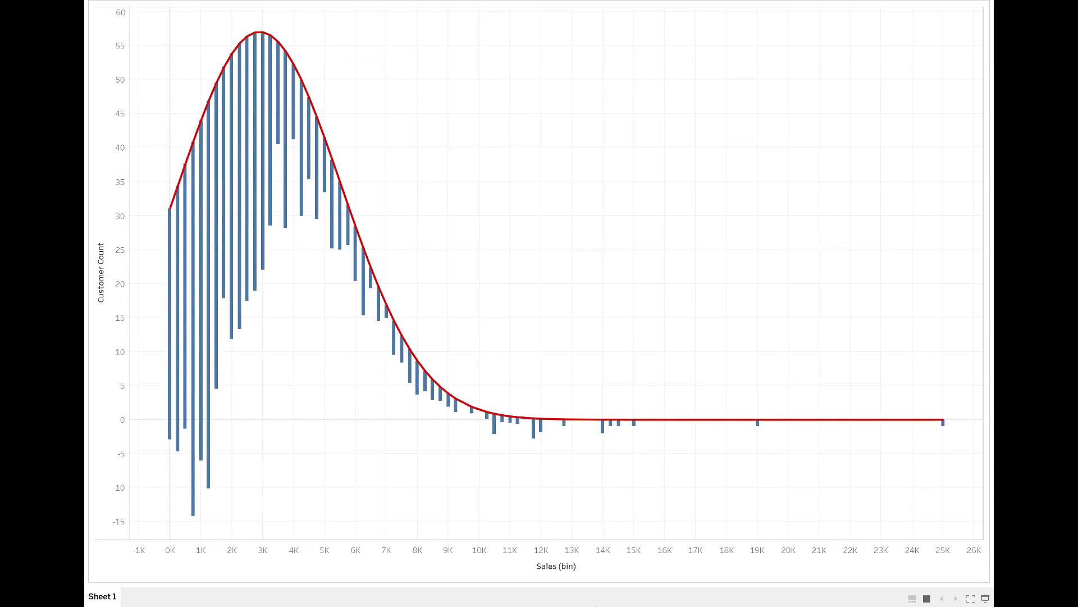